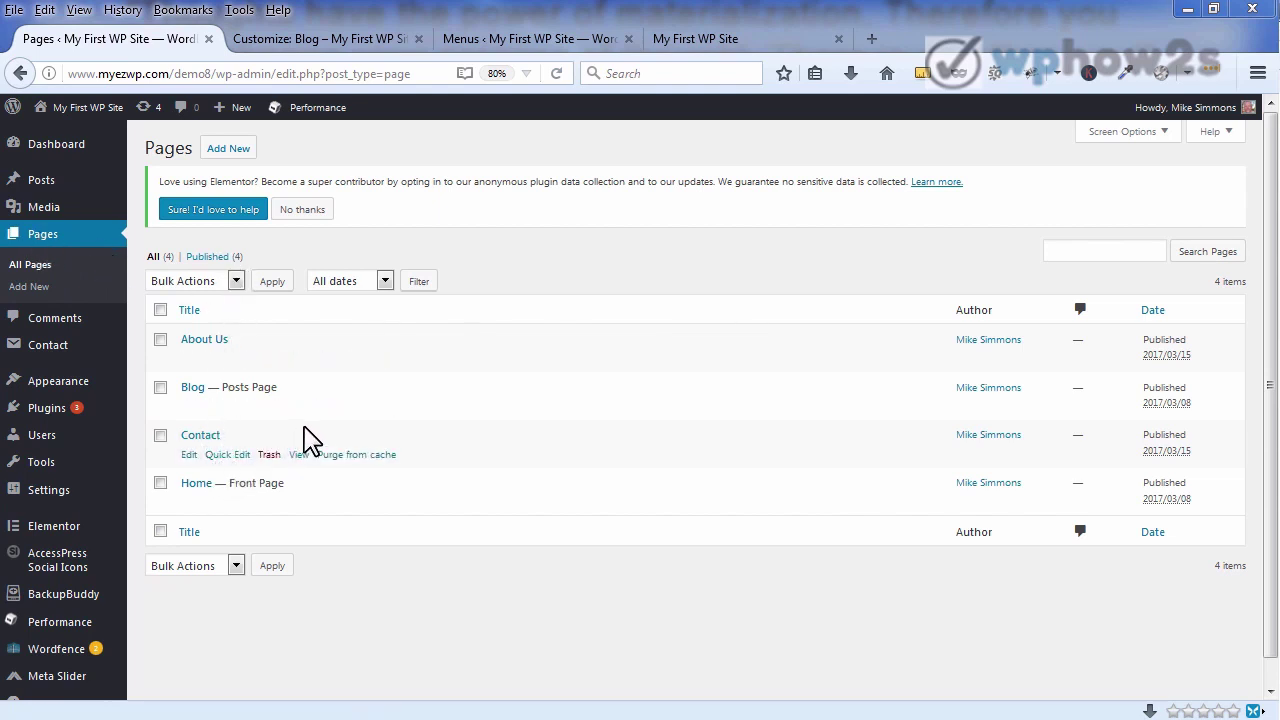
- Open the Home page for editing and look at its content area in both Text and Visual modes
{"action": "left_click", "coordinate": [196, 483]}
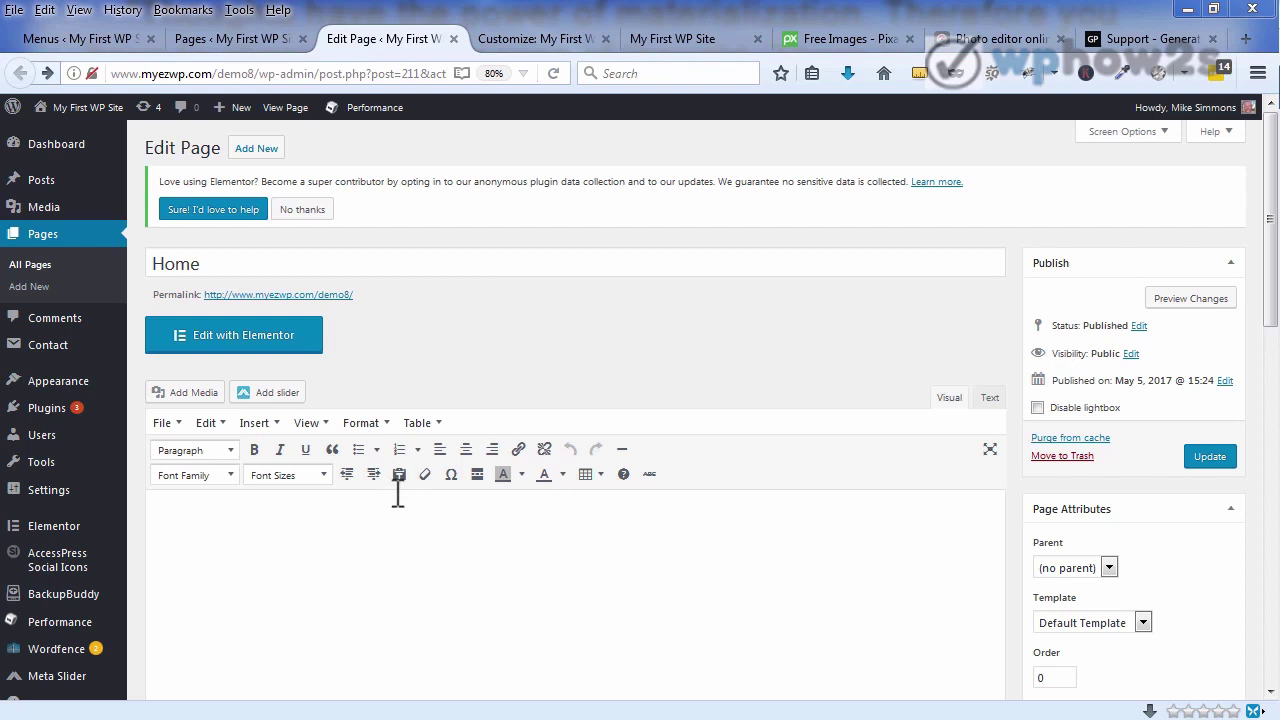
{"action": "left_click", "coordinate": [334, 518]}
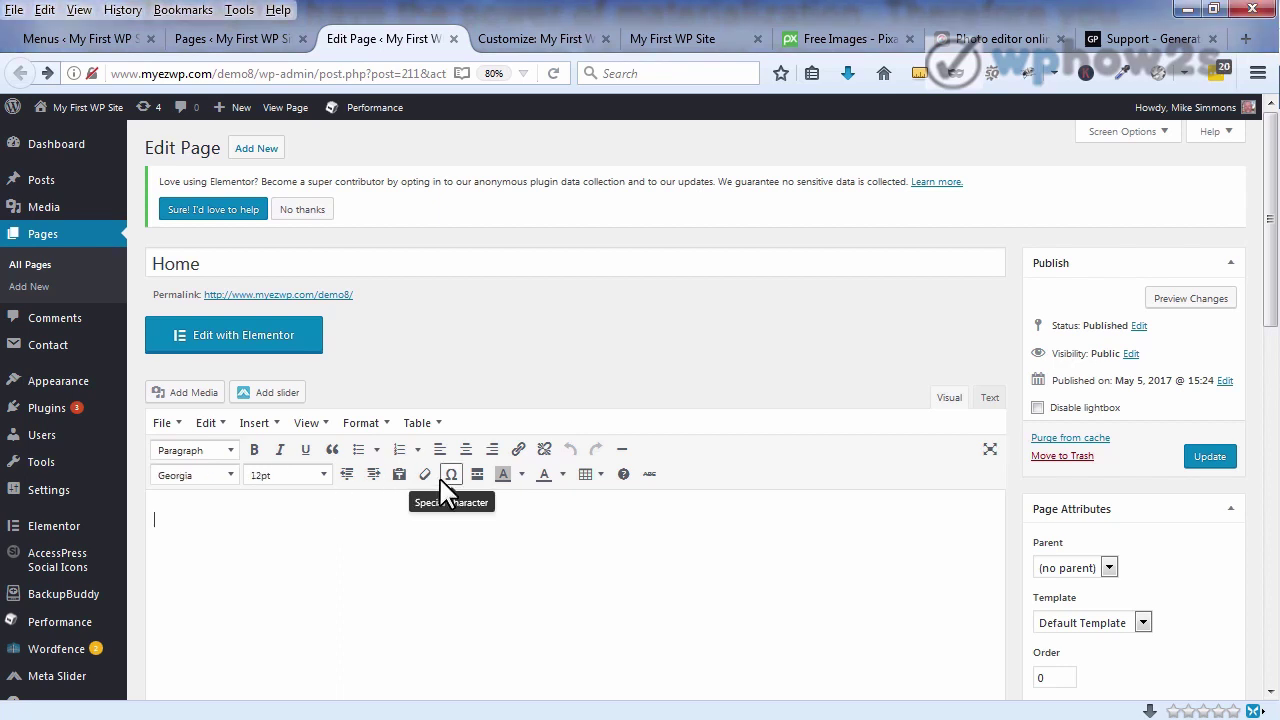
{"action": "left_click", "coordinate": [990, 399]}
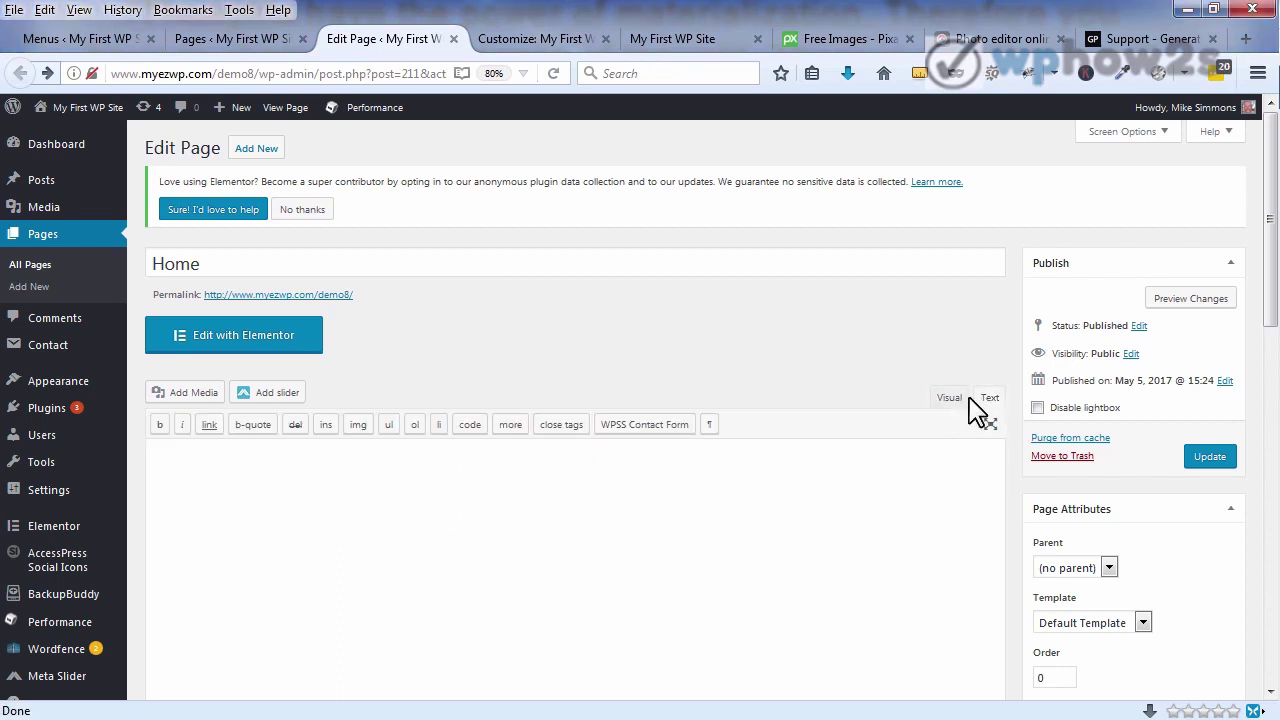
{"action": "left_click", "coordinate": [952, 400]}
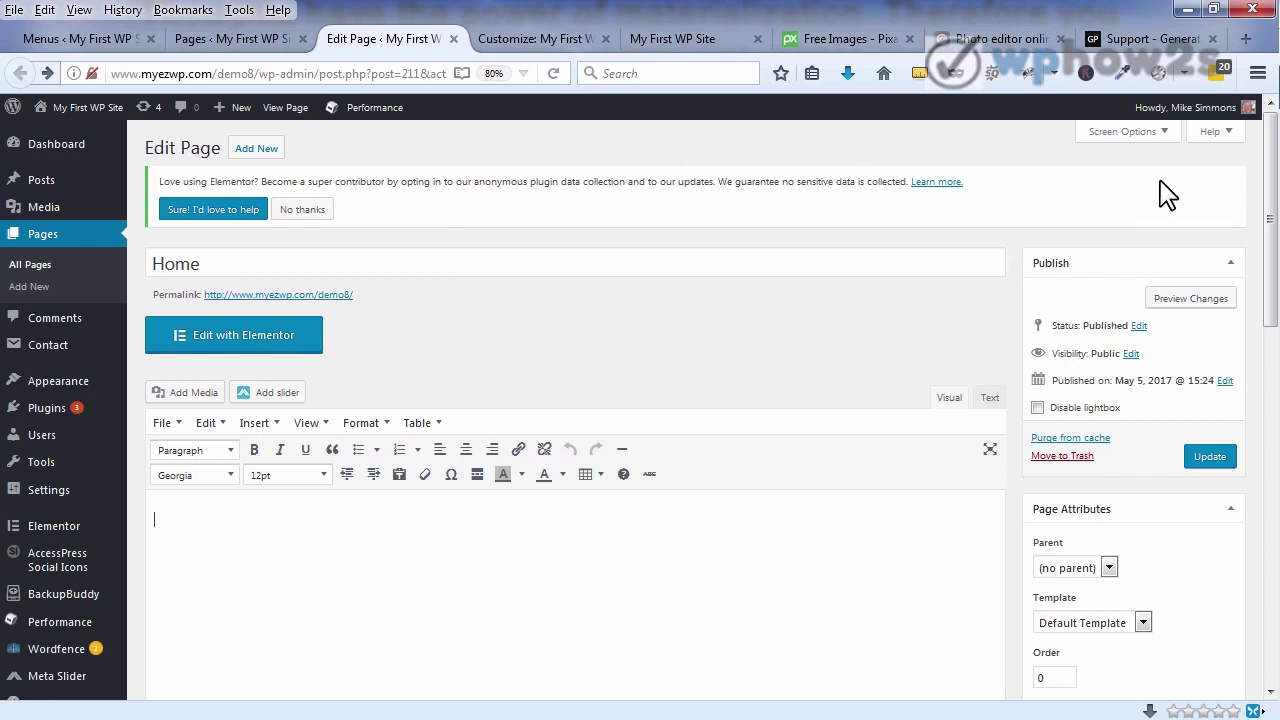
- Set the Home page's sidebar layout to Content (no sidebars) and its page builder container to Full Width
{"action": "left_click_drag", "start_coordinate": [1271, 157], "coordinate": [1252, 343]}
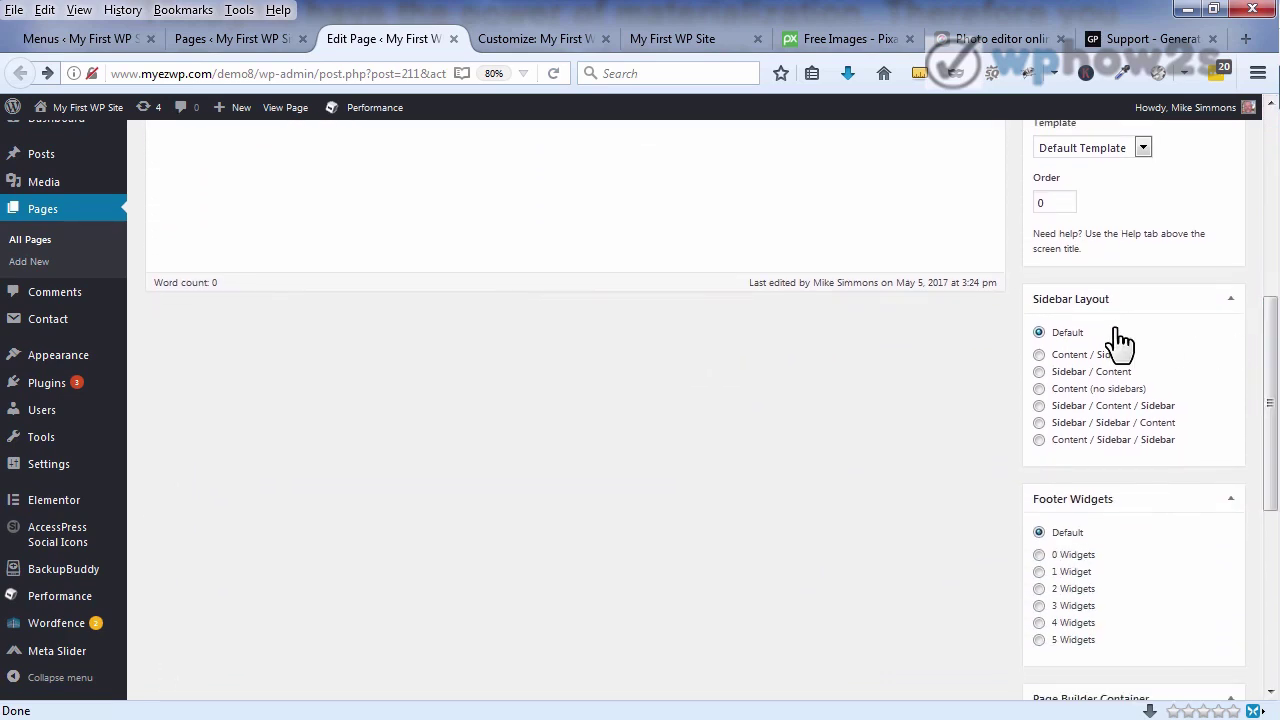
{"action": "left_click", "coordinate": [1039, 389]}
{"action": "left_click_drag", "start_coordinate": [1271, 357], "coordinate": [1257, 517]}
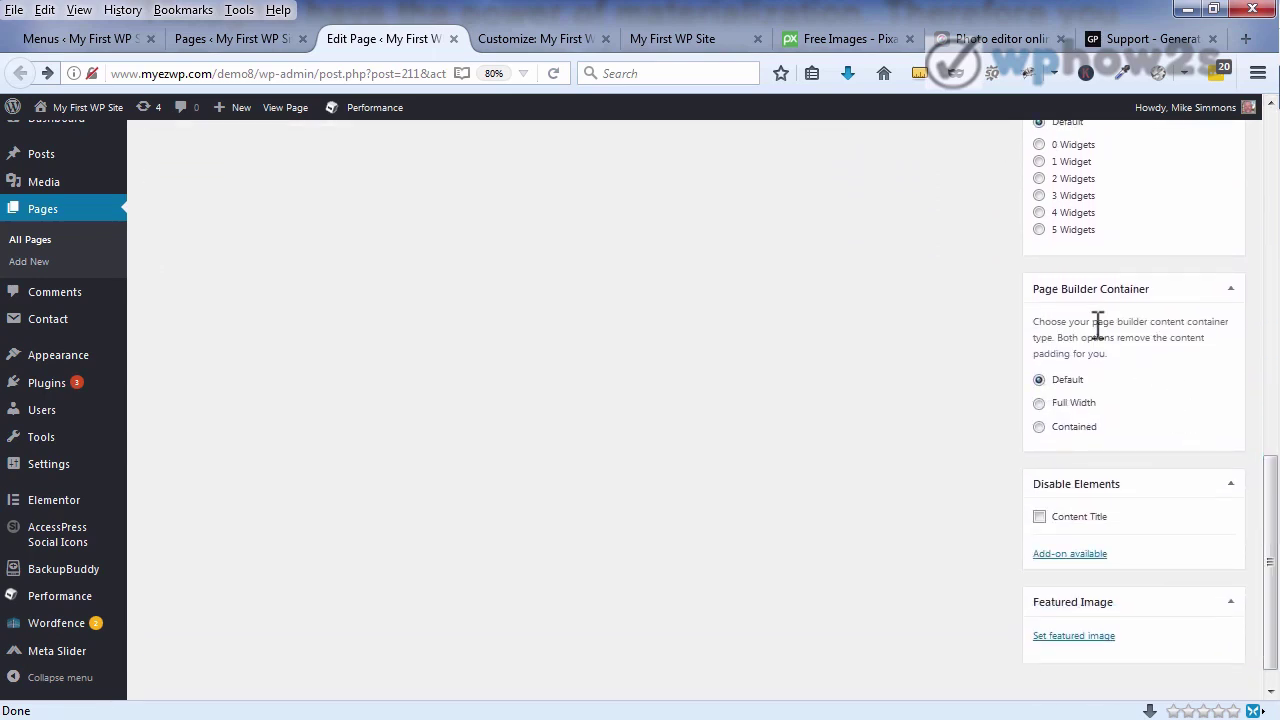
{"action": "left_click", "coordinate": [1039, 404]}
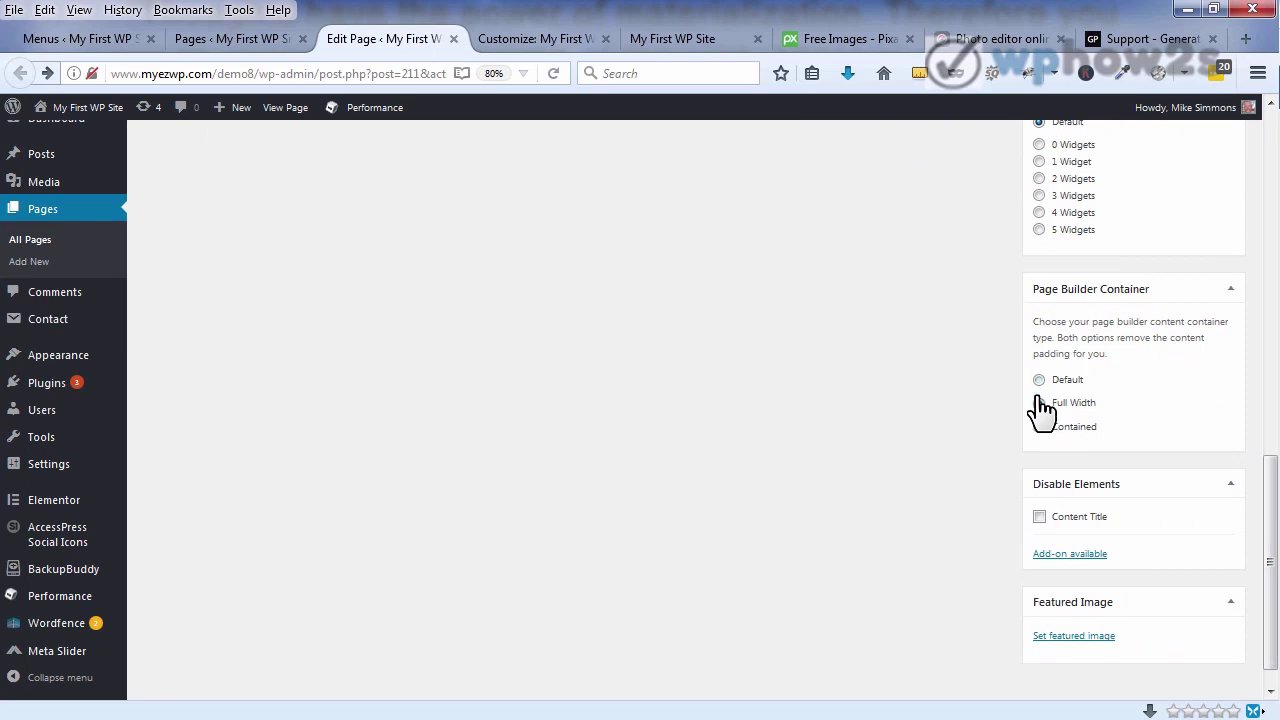
- Disable the Content Title element on the Home page and update the page
{"action": "left_click", "coordinate": [1039, 518]}
{"action": "scroll", "coordinate": [1272, 530], "scroll_direction": "up", "scroll_amount": 3}
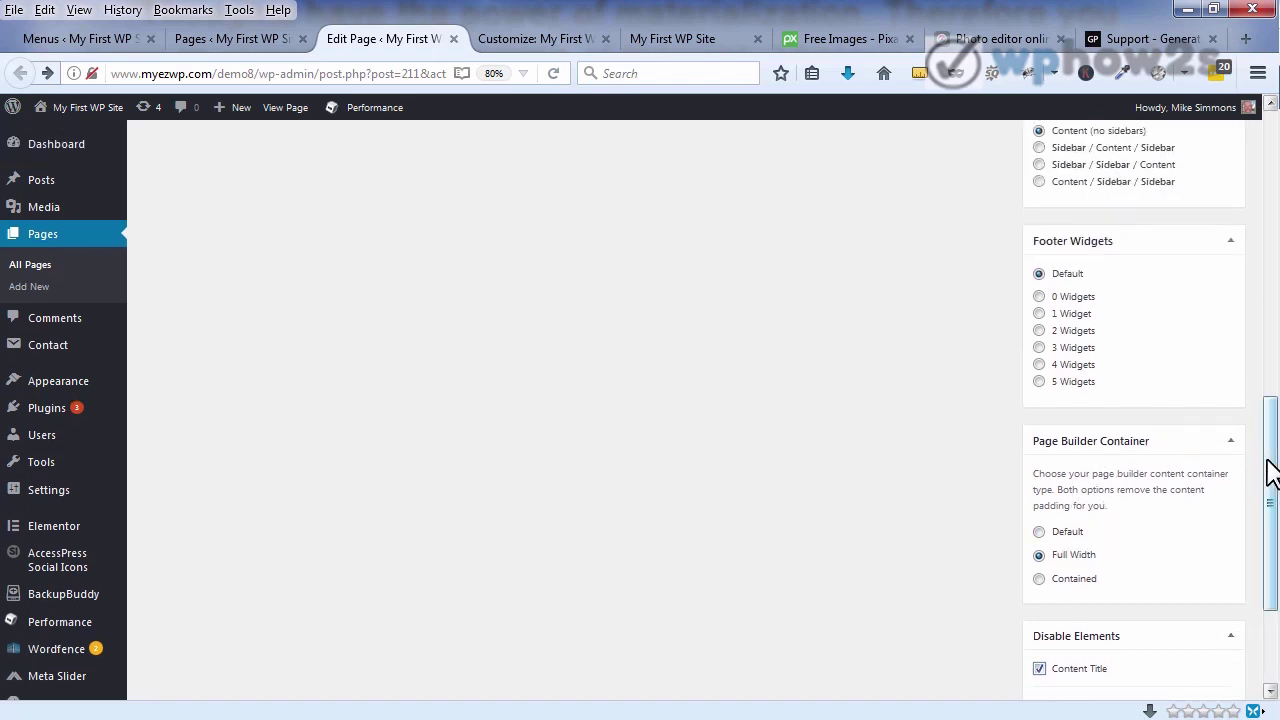
{"action": "left_click_drag", "start_coordinate": [1272, 470], "coordinate": [1271, 237]}
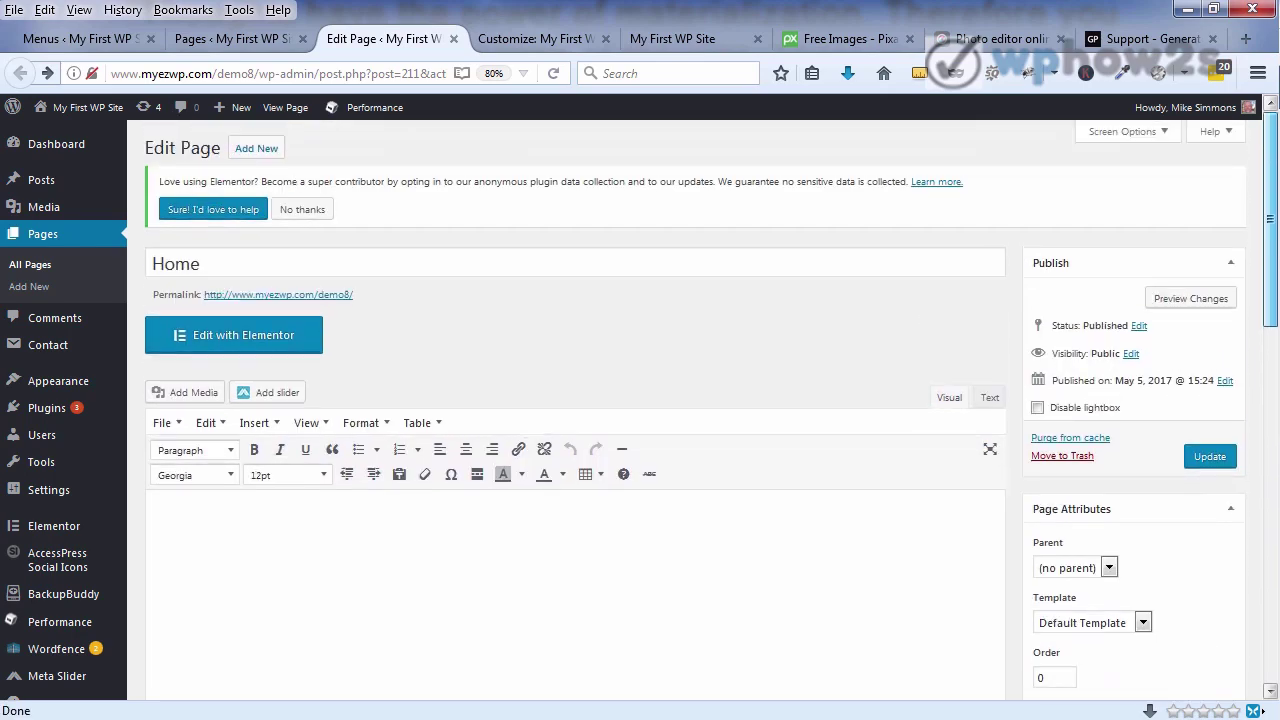
{"action": "left_click", "coordinate": [1210, 457]}
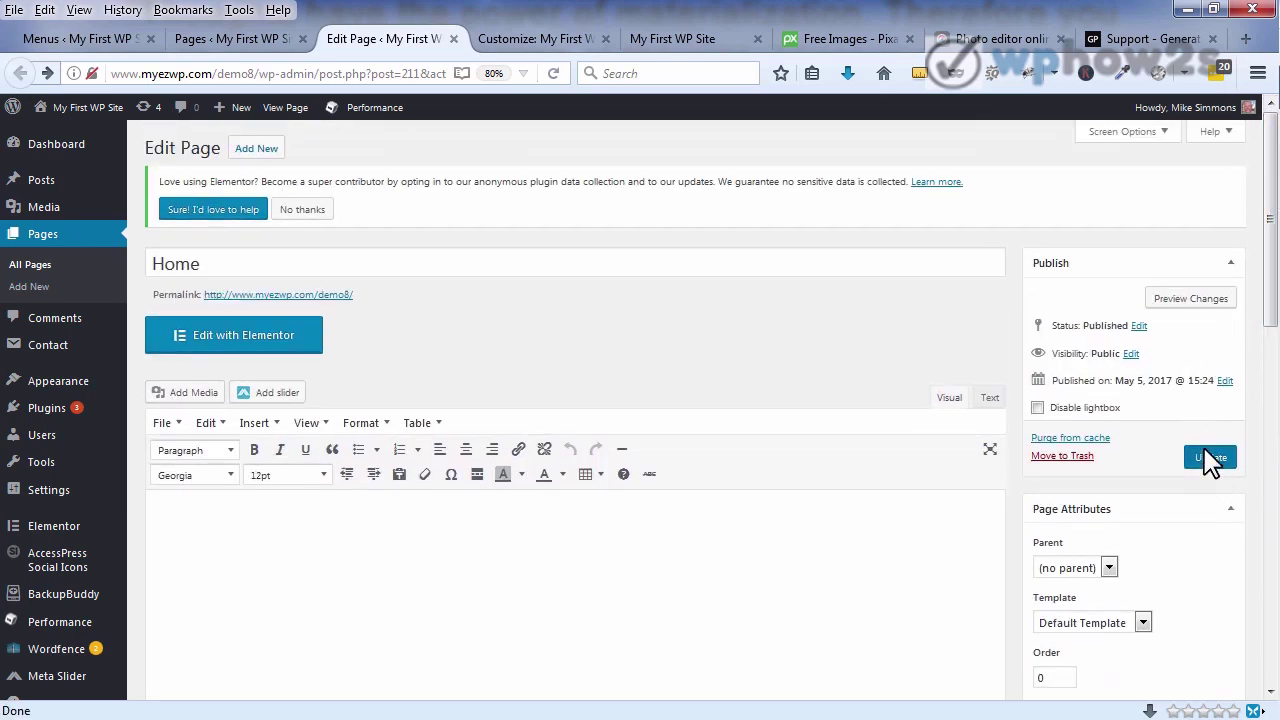
- Check the Header Width options in the theme customizer's Layout settings, choosing Full
{"action": "left_click", "coordinate": [526, 44]}
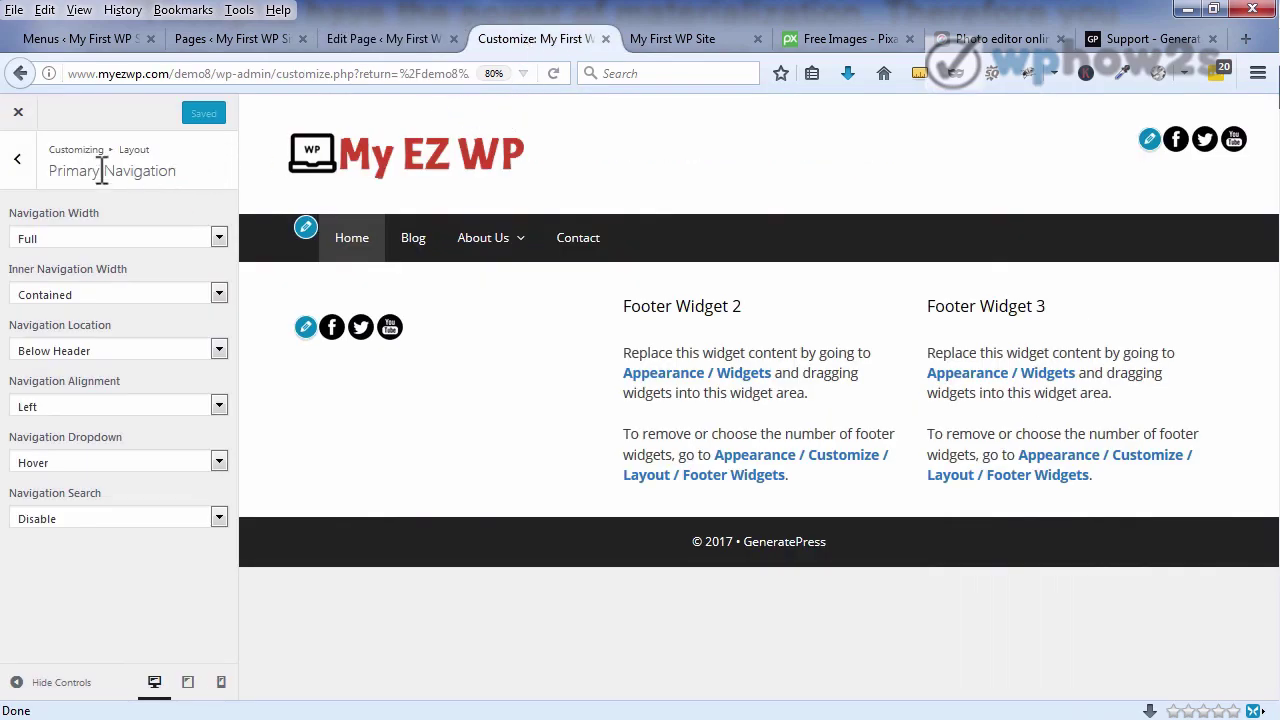
{"action": "left_click", "coordinate": [17, 164]}
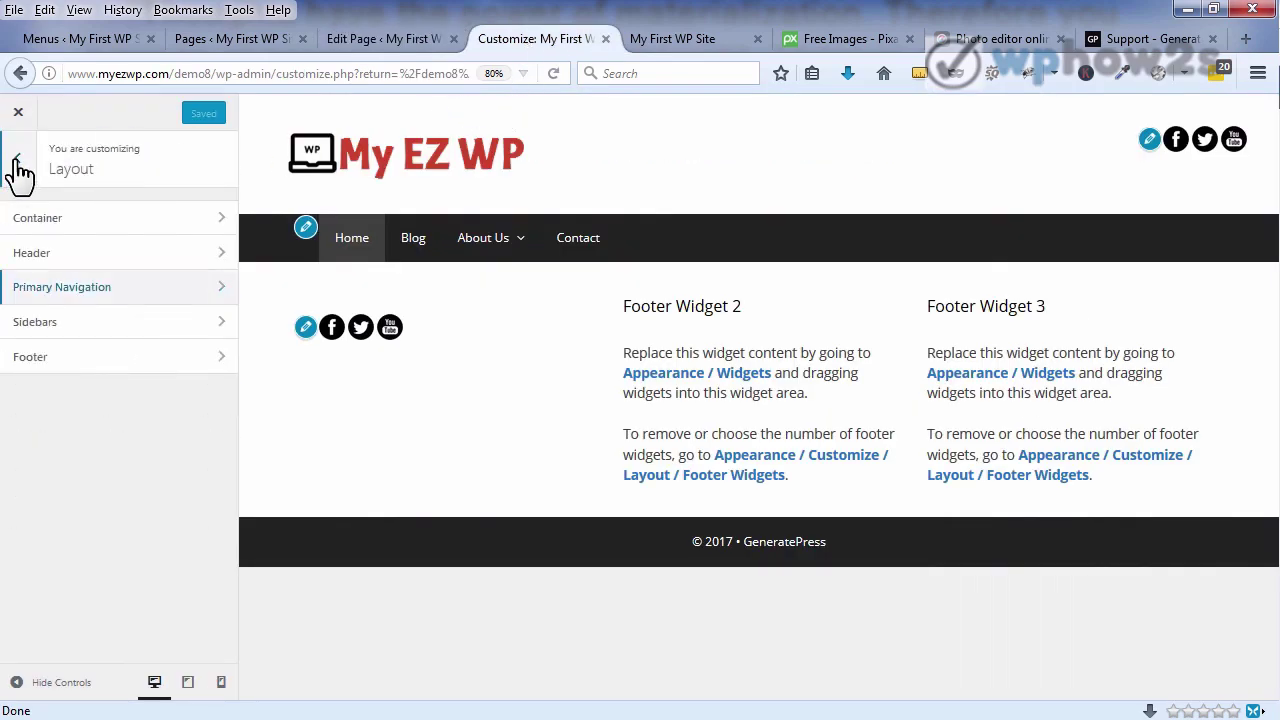
{"action": "left_click", "coordinate": [18, 165]}
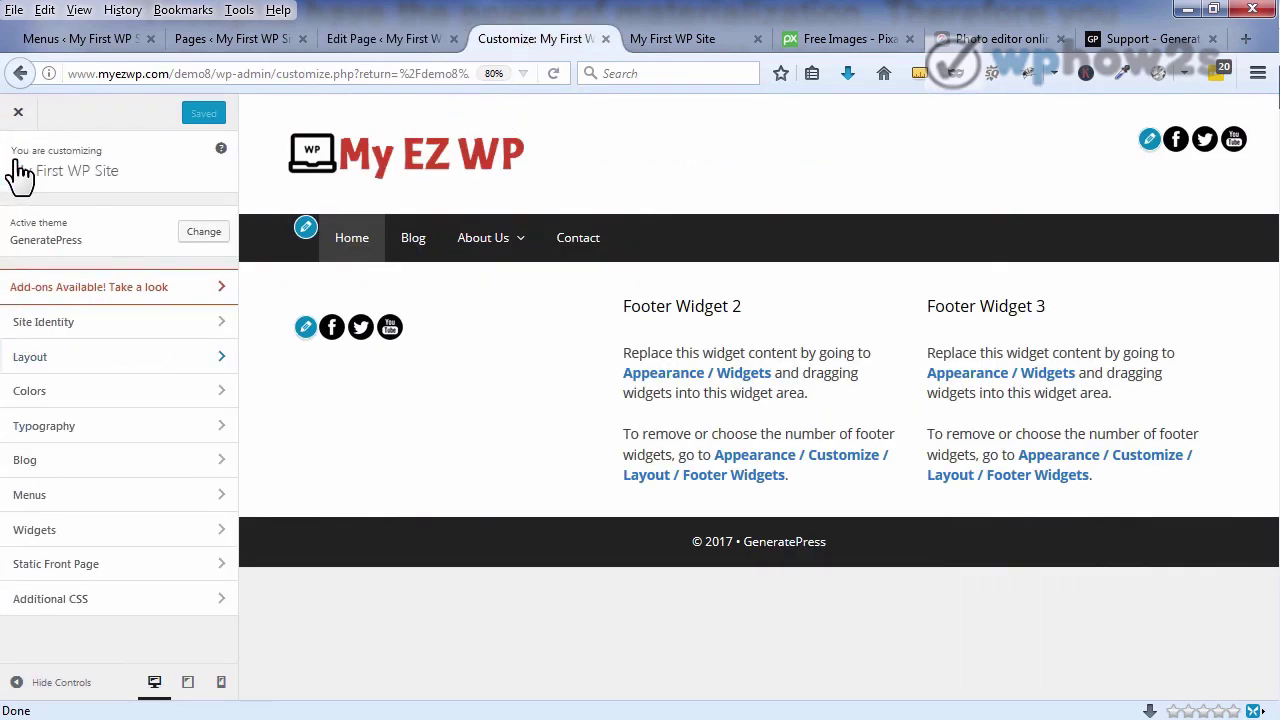
{"action": "left_click", "coordinate": [68, 362]}
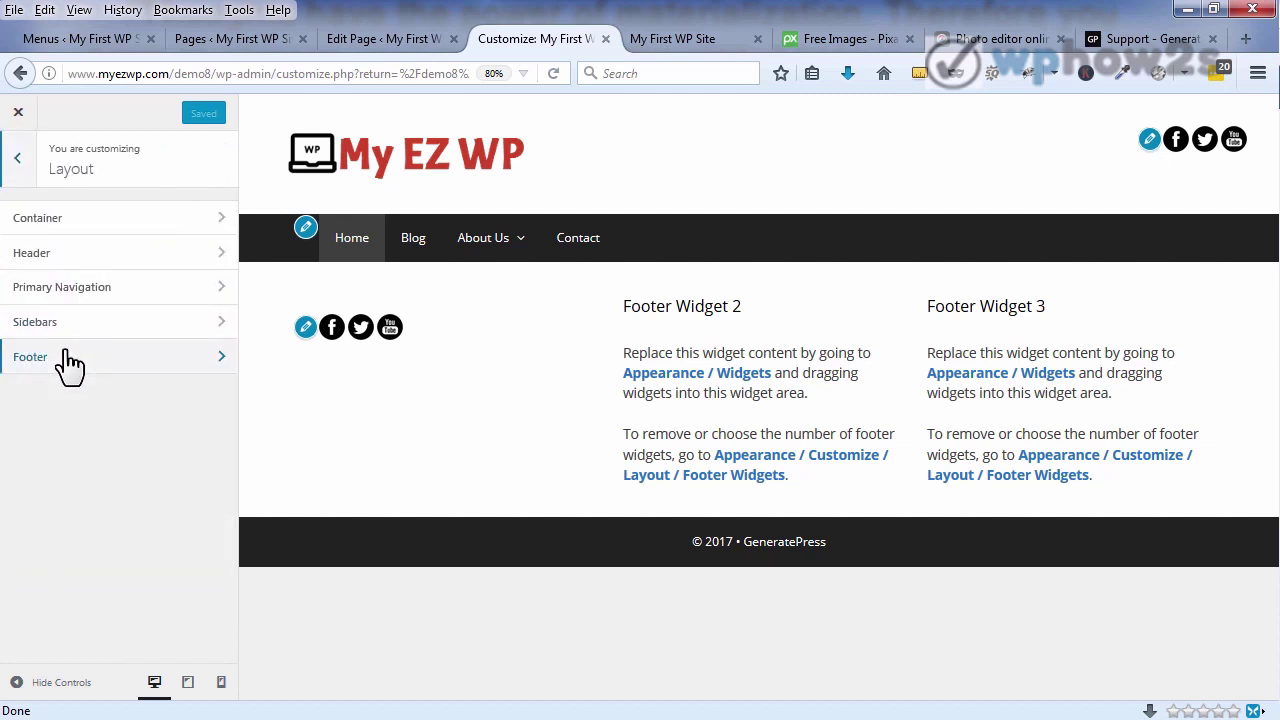
{"action": "left_click", "coordinate": [100, 260]}
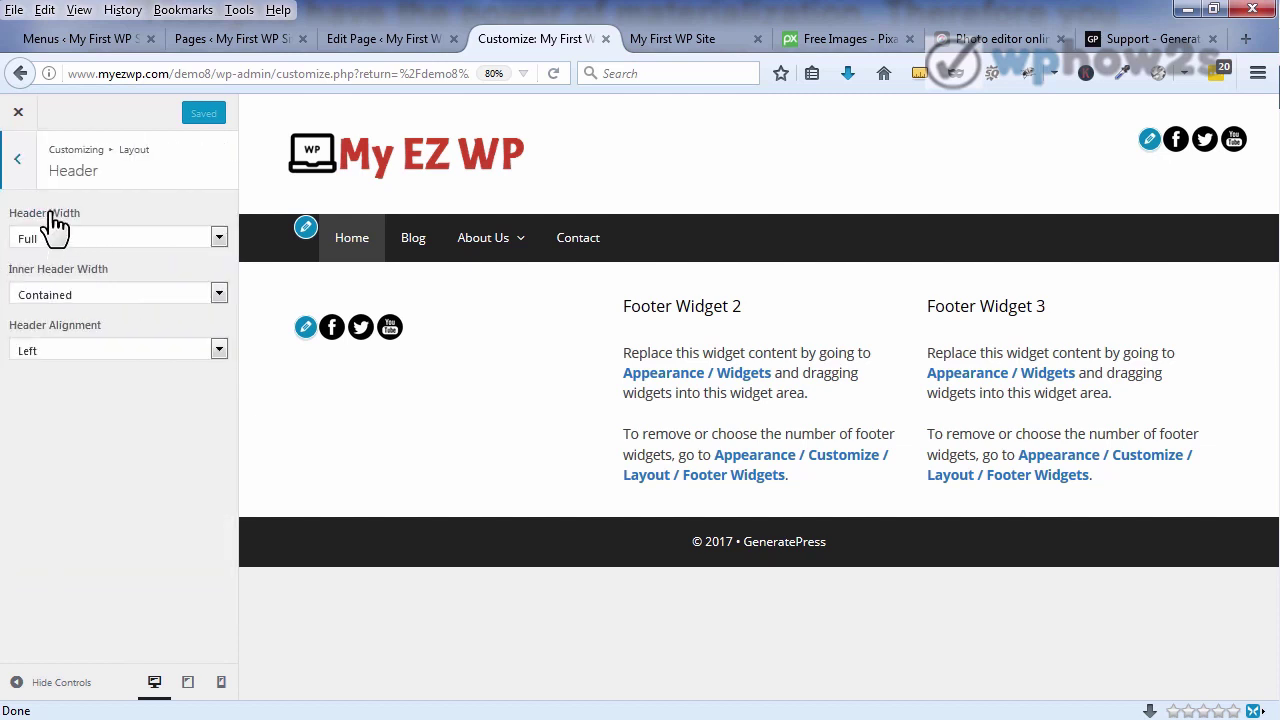
{"action": "left_click", "coordinate": [217, 238]}
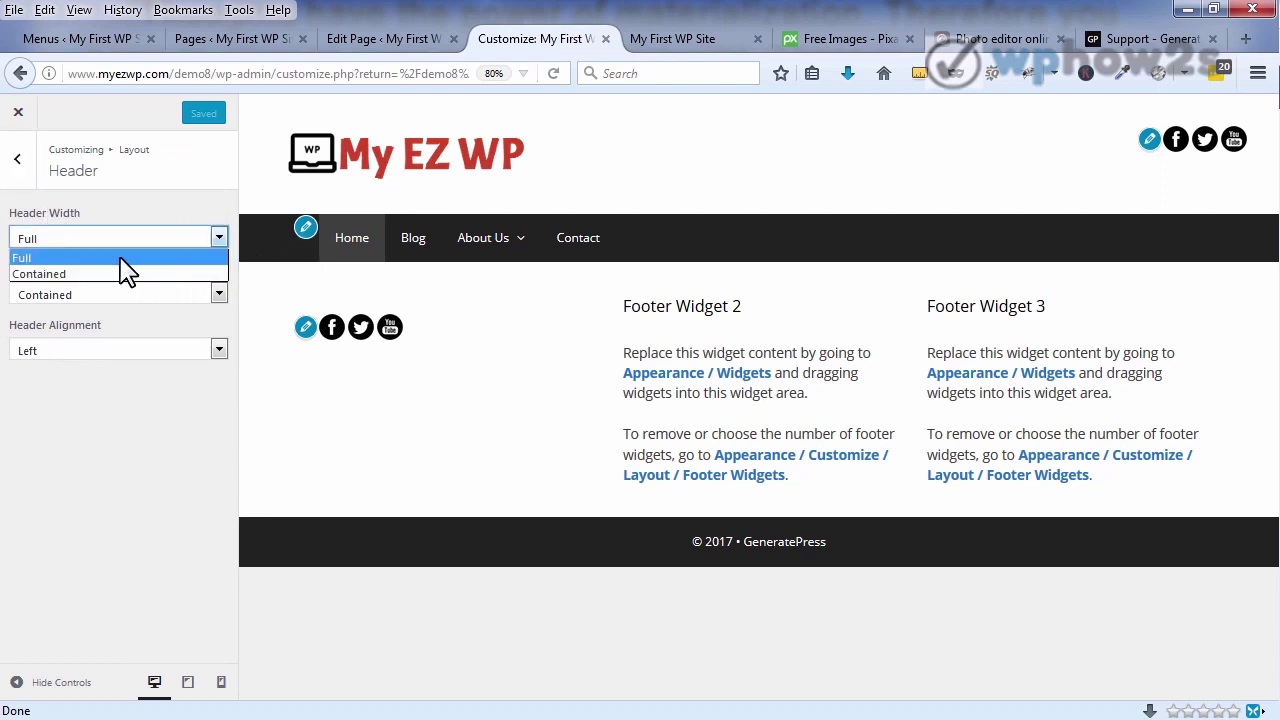
{"action": "left_click", "coordinate": [104, 260]}
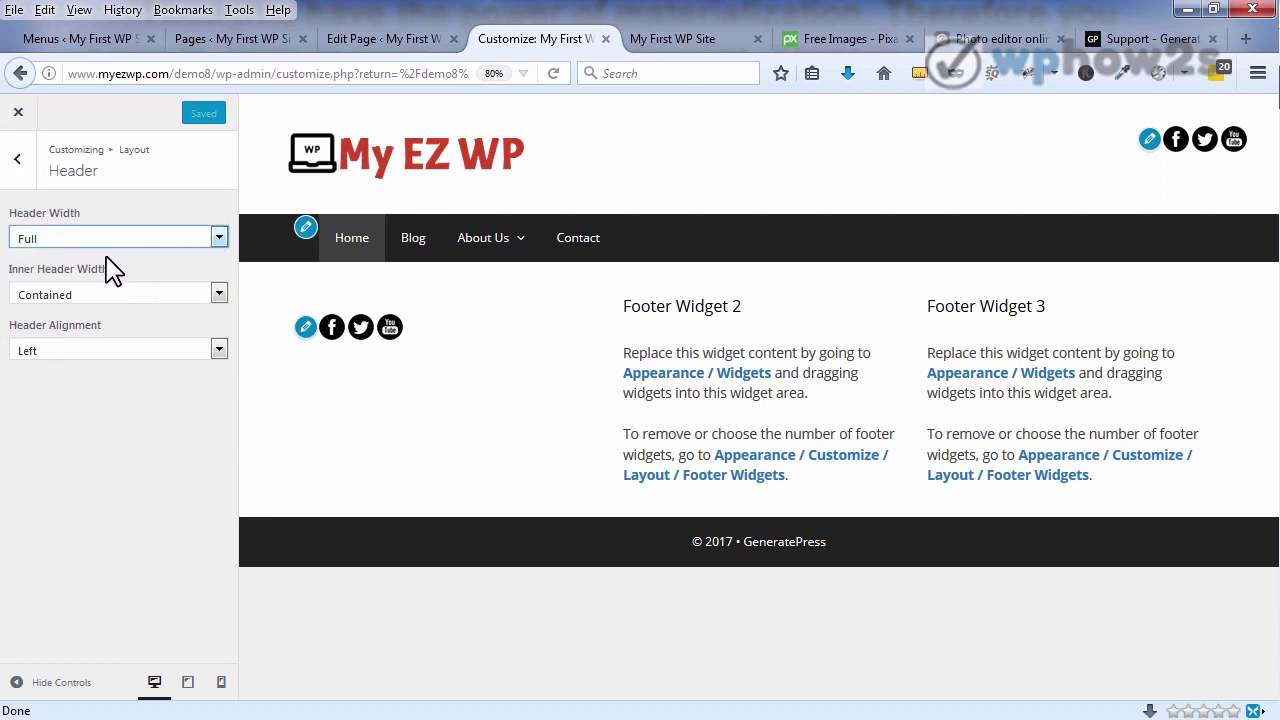
- Check the Navigation Width options in the Primary Navigation layout settings
{"action": "left_click", "coordinate": [17, 160]}
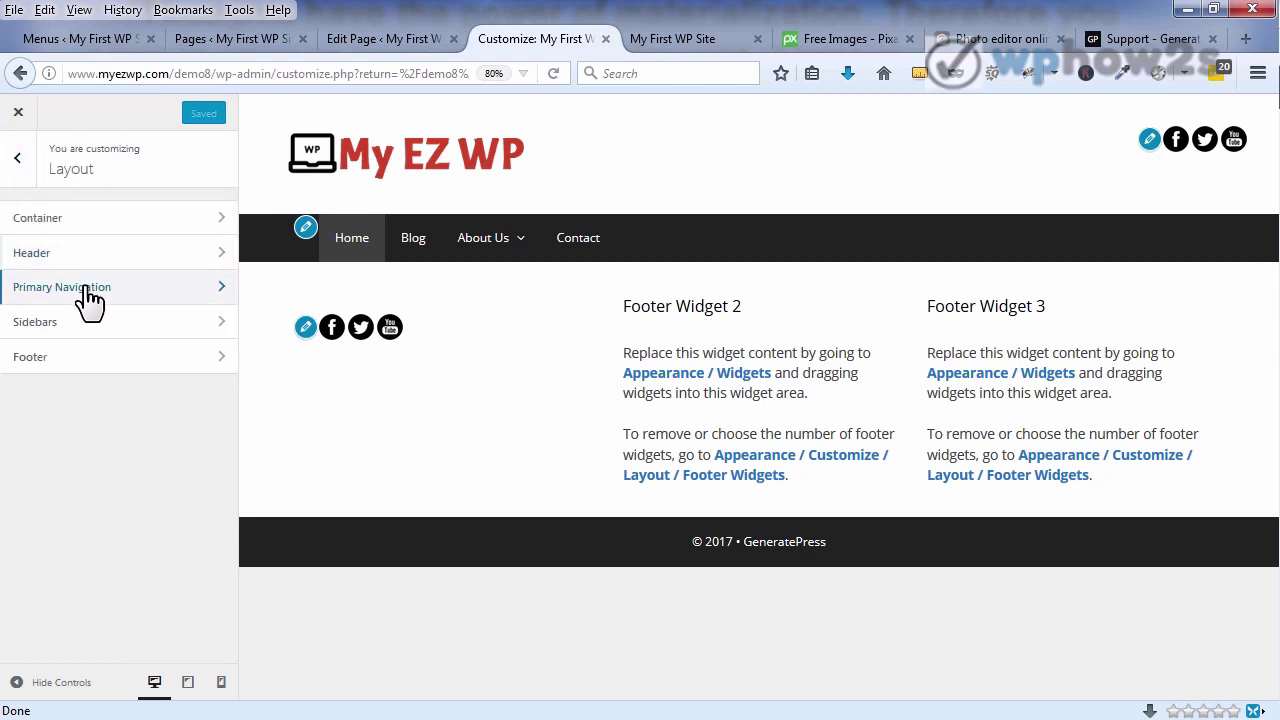
{"action": "left_click", "coordinate": [90, 298]}
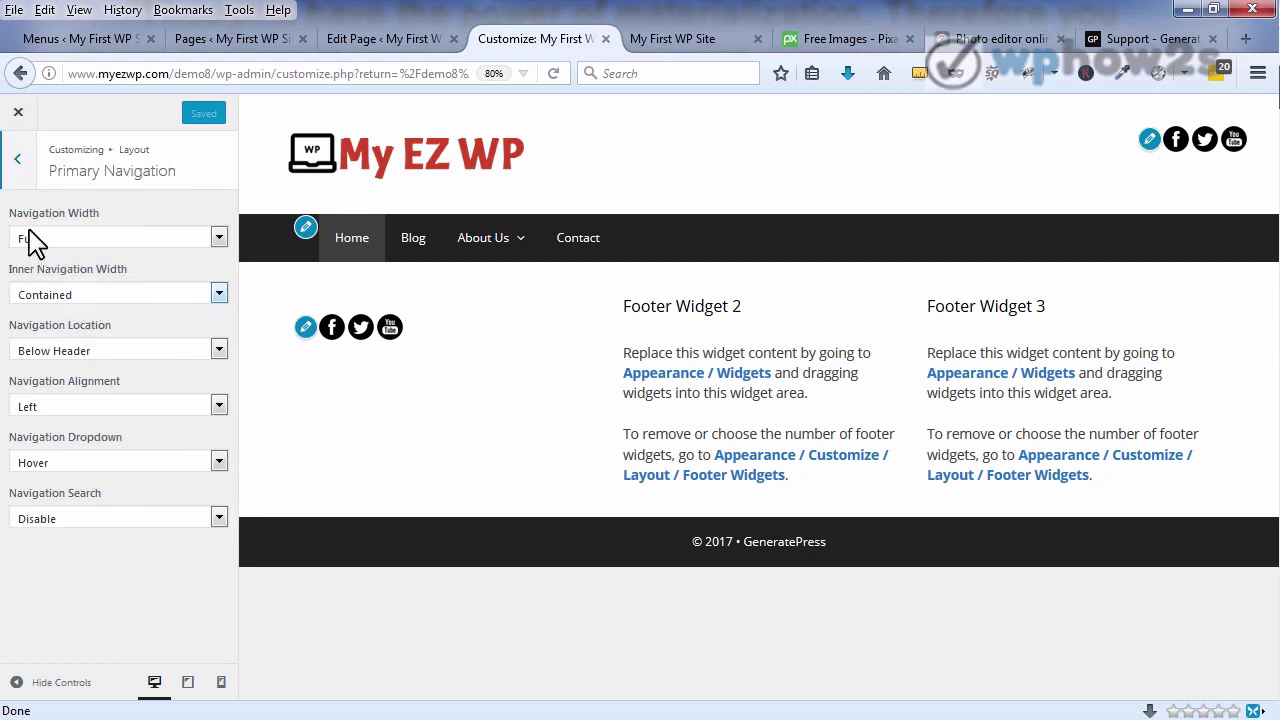
{"action": "left_click", "coordinate": [218, 240]}
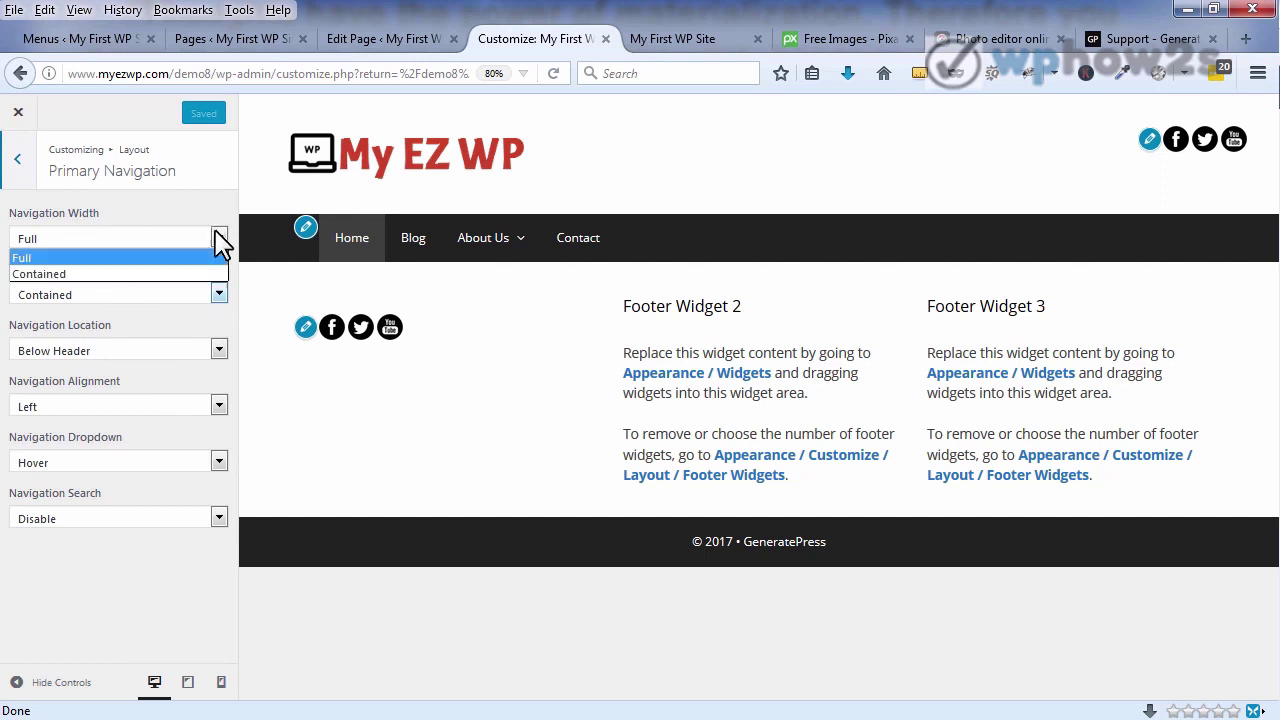
{"action": "left_click", "coordinate": [143, 214]}
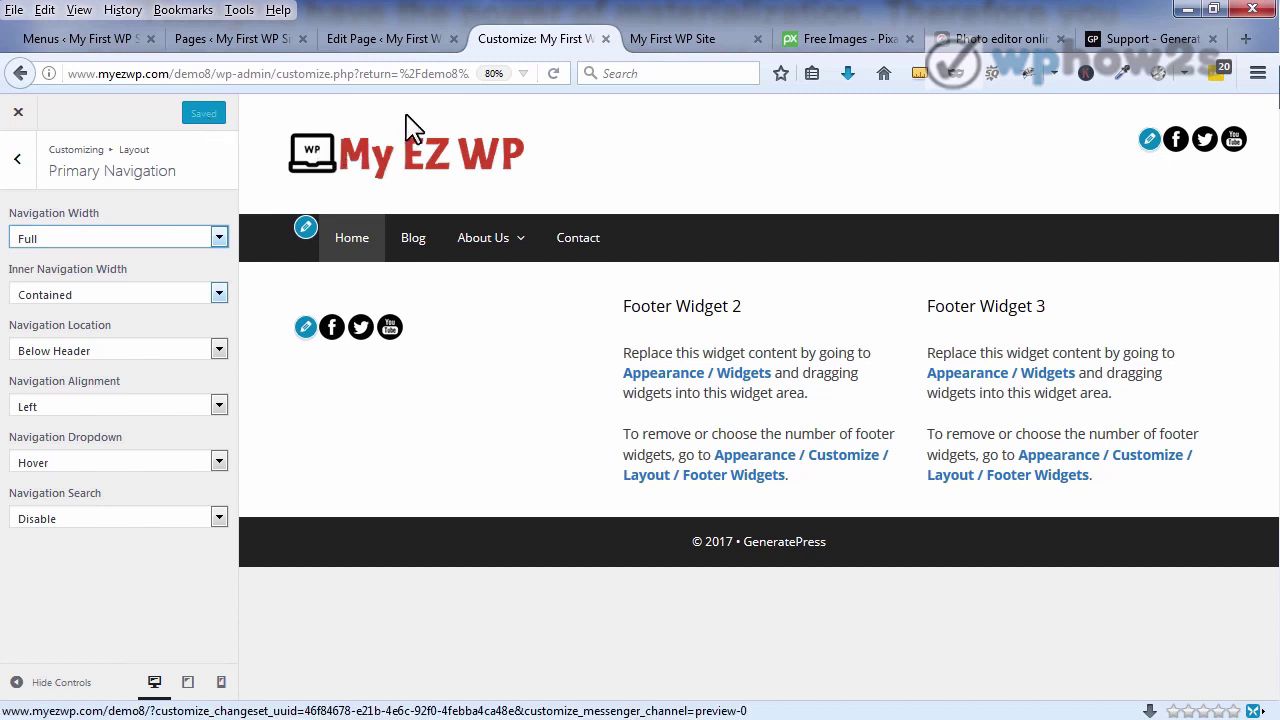
- Open the Home page in the Elementor editor and compare it with the live site's home page
{"action": "left_click", "coordinate": [390, 42]}
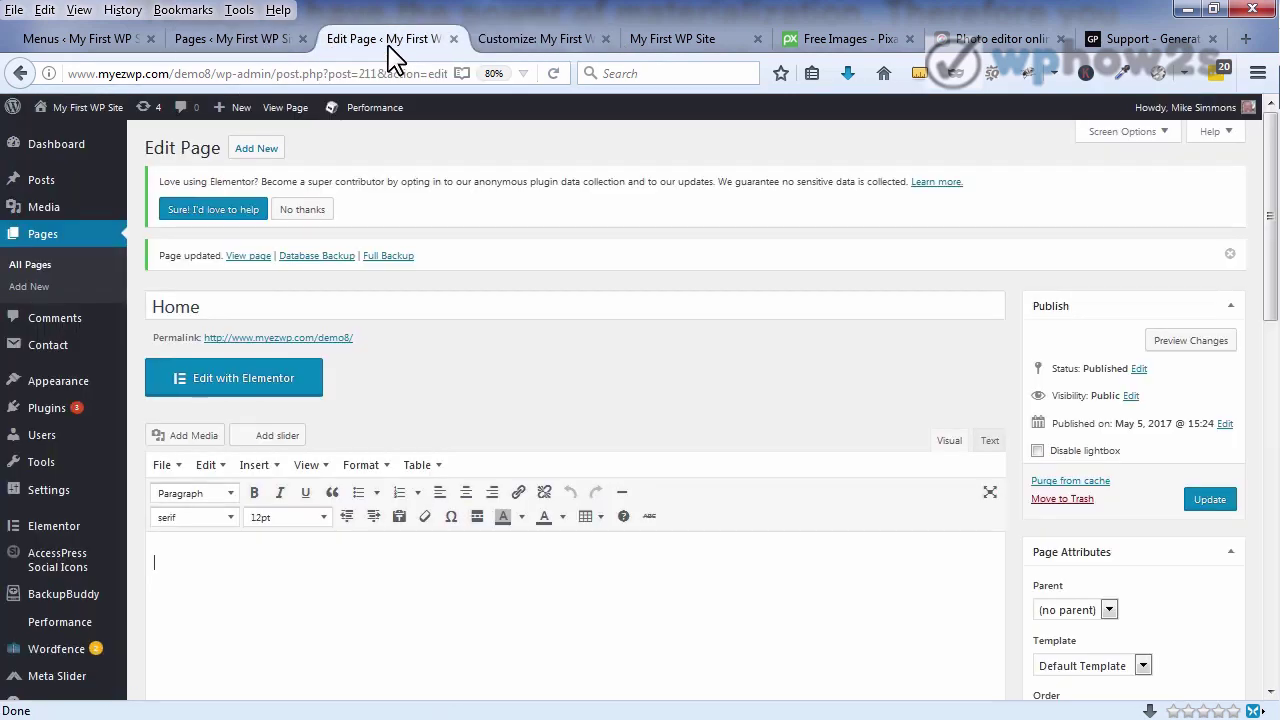
{"action": "left_click", "coordinate": [255, 397]}
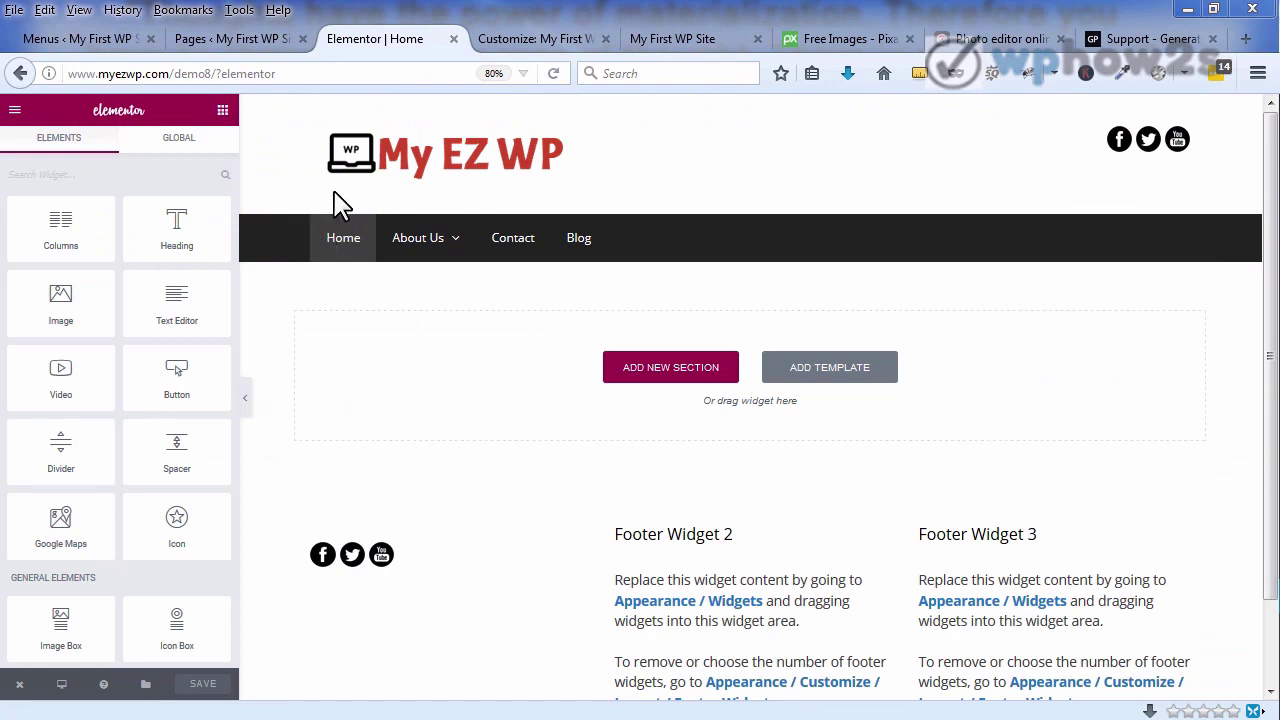
{"action": "mouse_move", "coordinate": [420, 277]}
{"action": "left_click", "coordinate": [678, 42]}
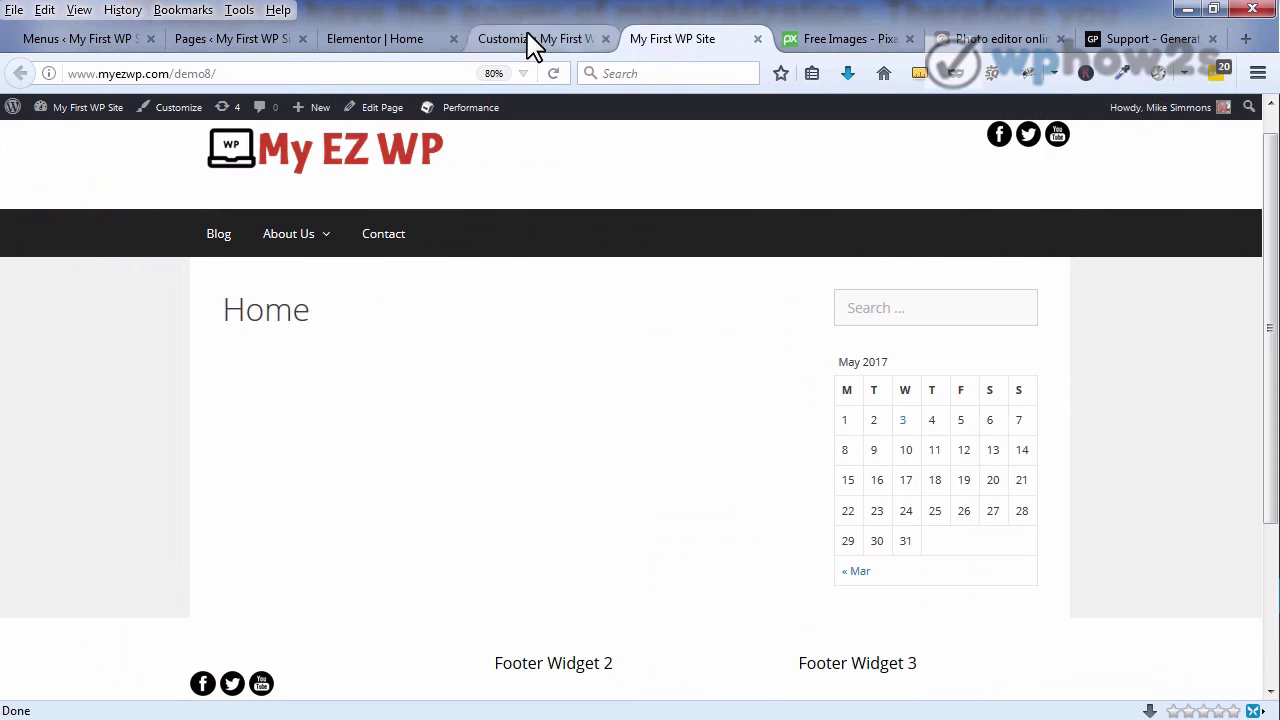
{"action": "left_click", "coordinate": [360, 45]}
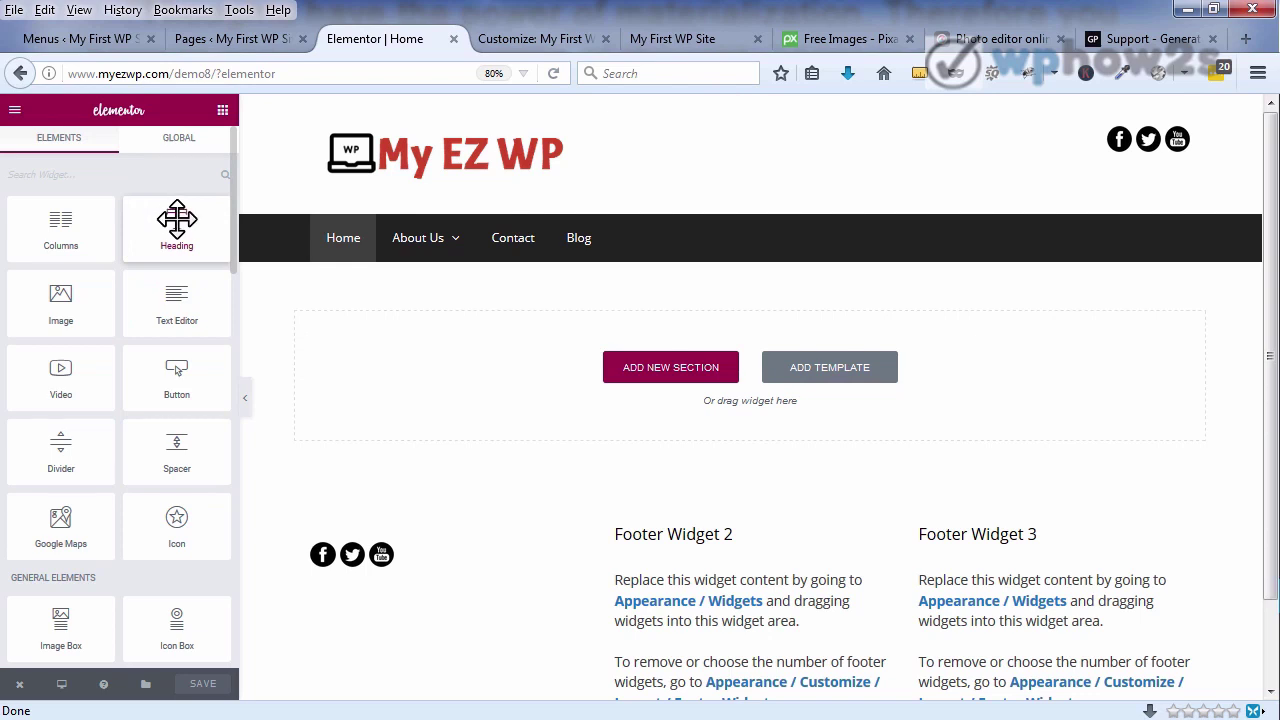
- Add a new single-column section to the Home page and place a Heading widget in it
{"action": "left_click", "coordinate": [670, 370]}
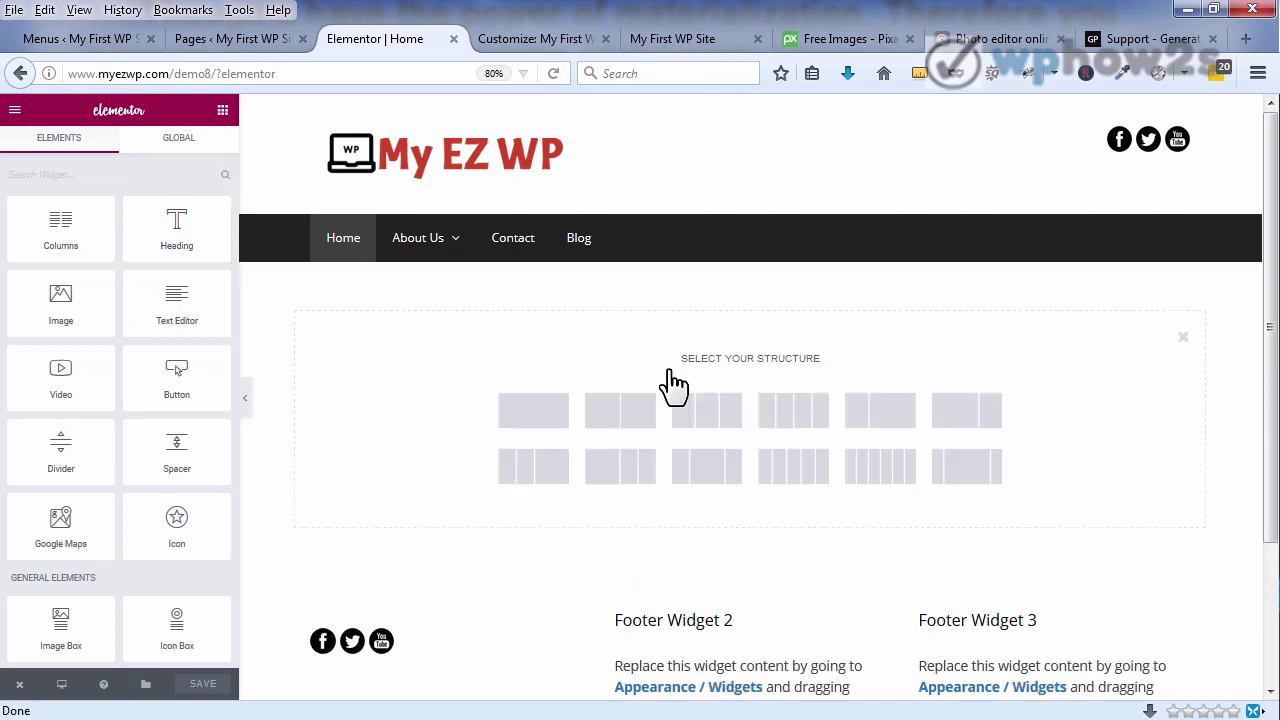
{"action": "left_click", "coordinate": [534, 410]}
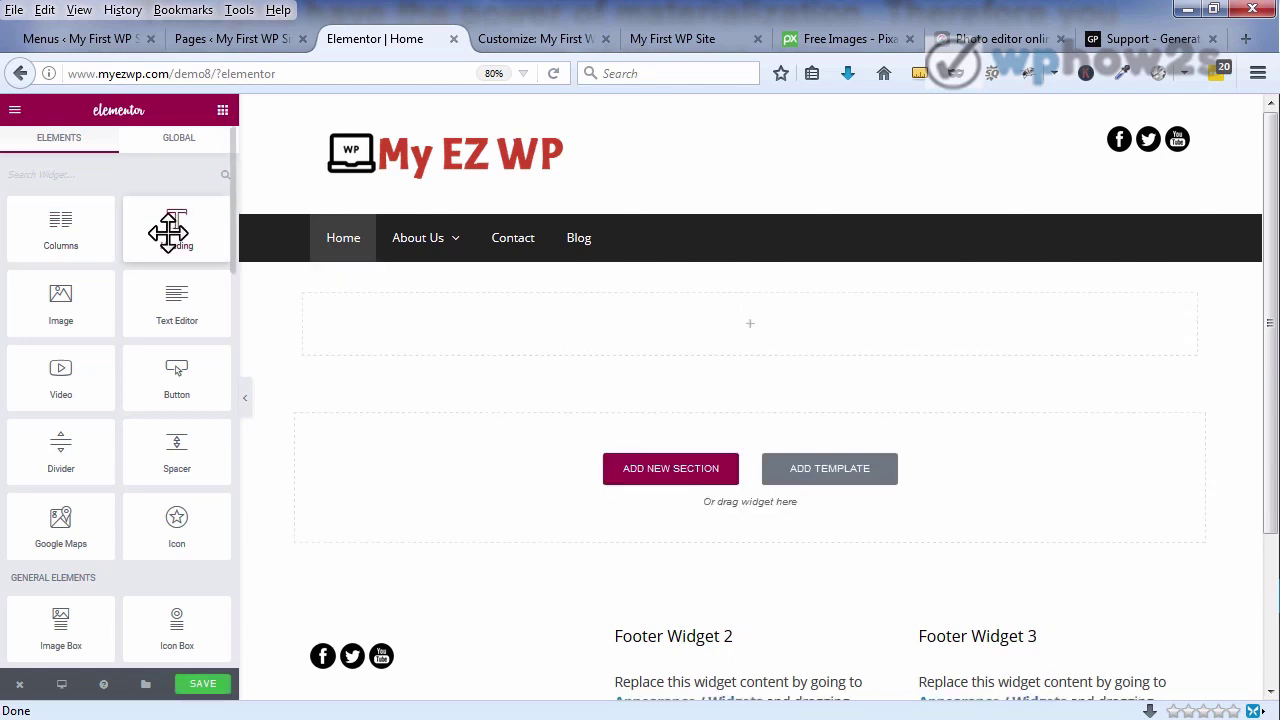
{"action": "left_click_drag", "start_coordinate": [168, 227], "coordinate": [413, 322]}
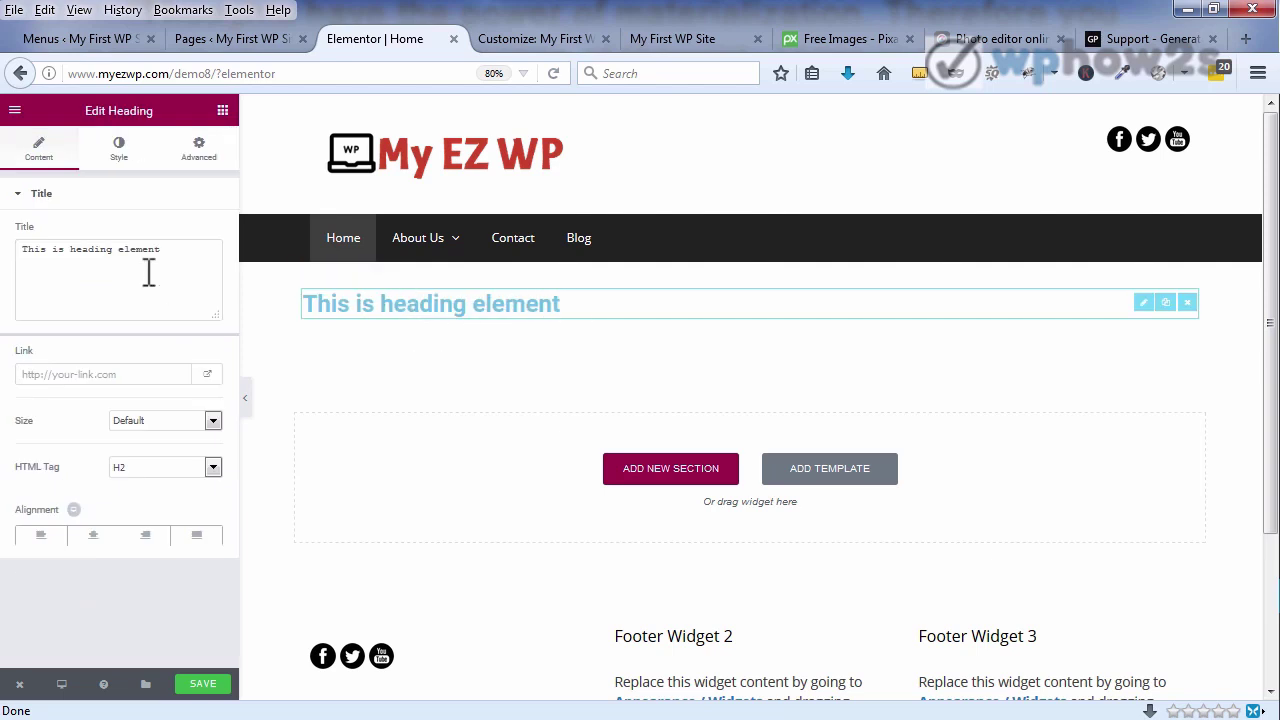
- Set the heading's size to XXL, center it, and save the page
{"action": "left_click_drag", "start_coordinate": [172, 250], "coordinate": [18, 250]}
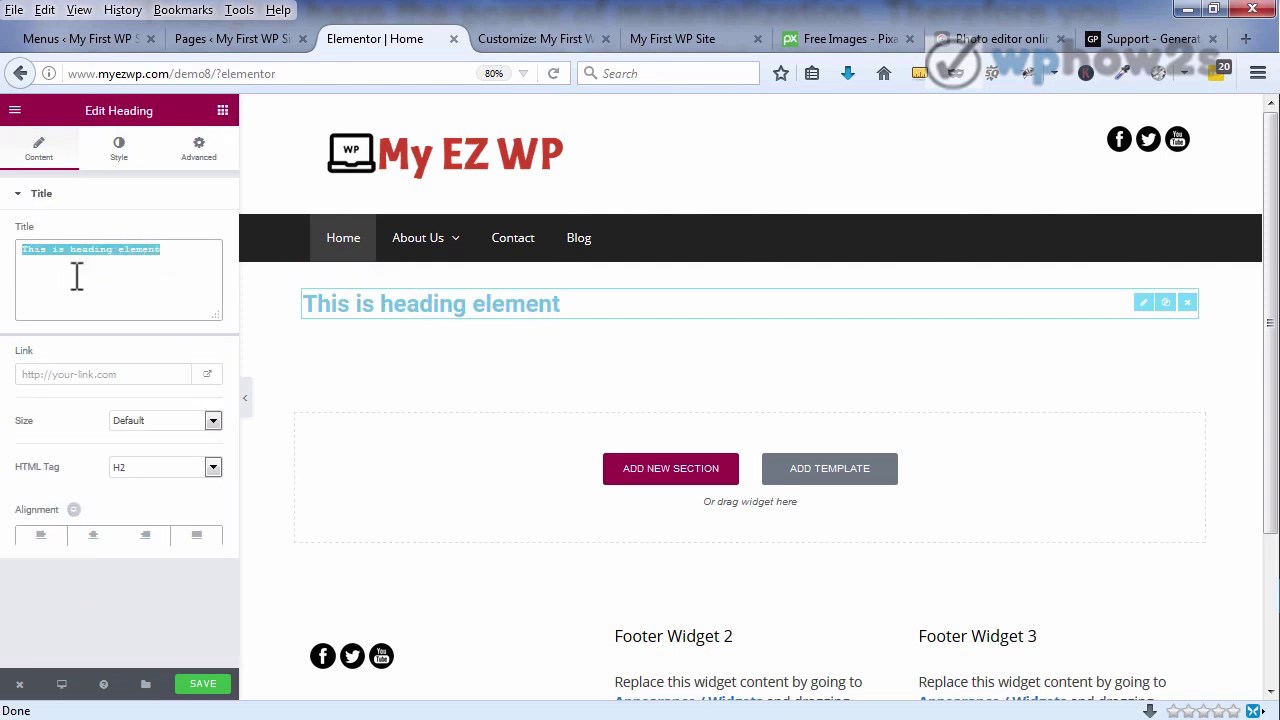
{"action": "left_click", "coordinate": [213, 422]}
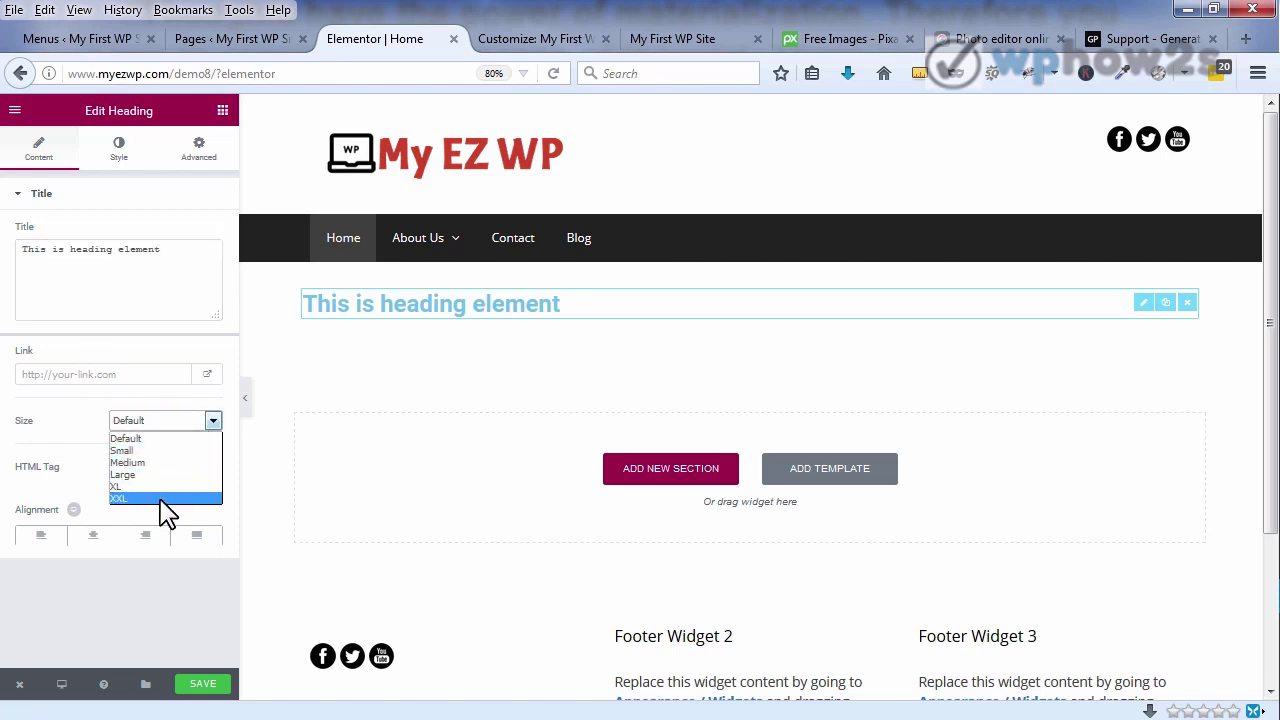
{"action": "left_click", "coordinate": [160, 498]}
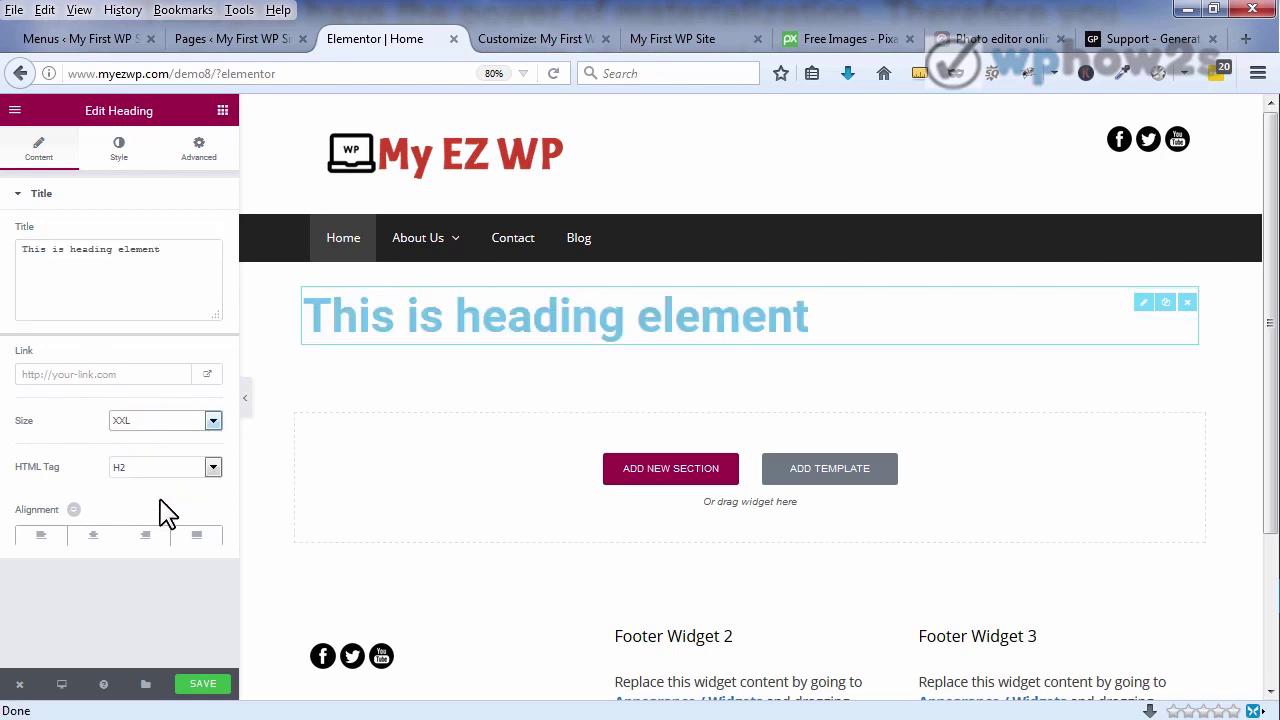
{"action": "left_click", "coordinate": [96, 538]}
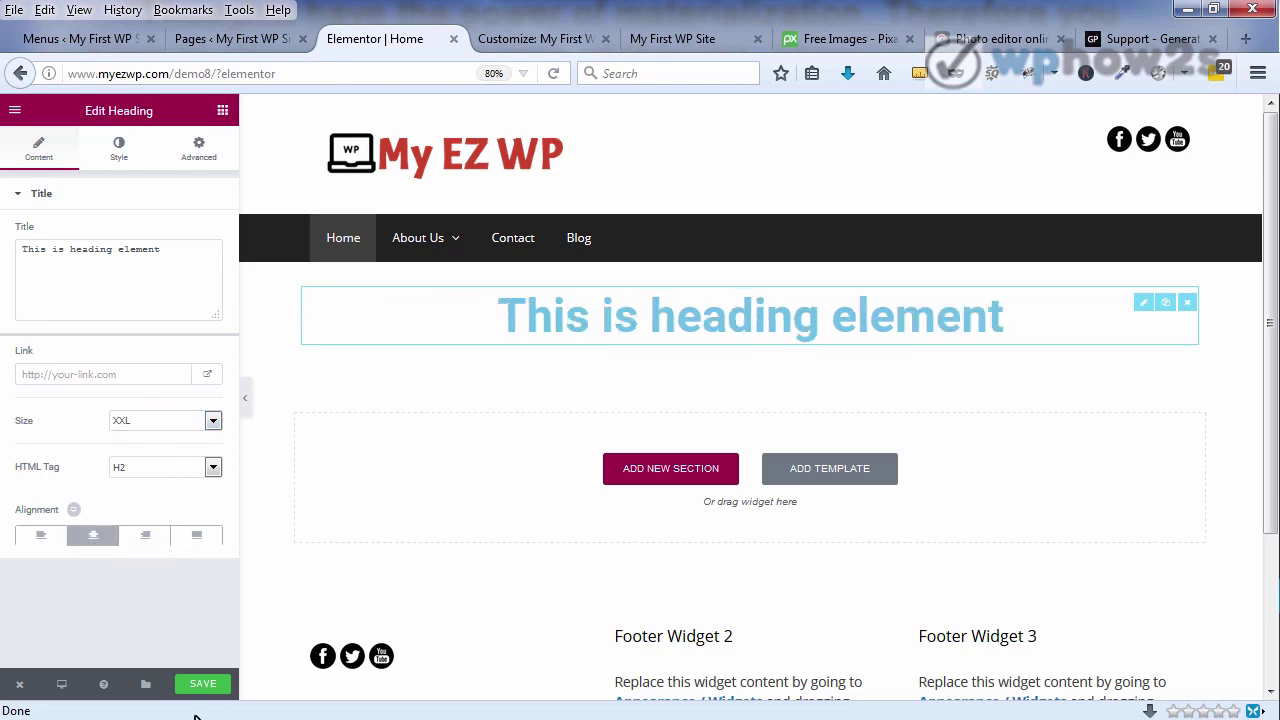
{"action": "left_click", "coordinate": [210, 686]}
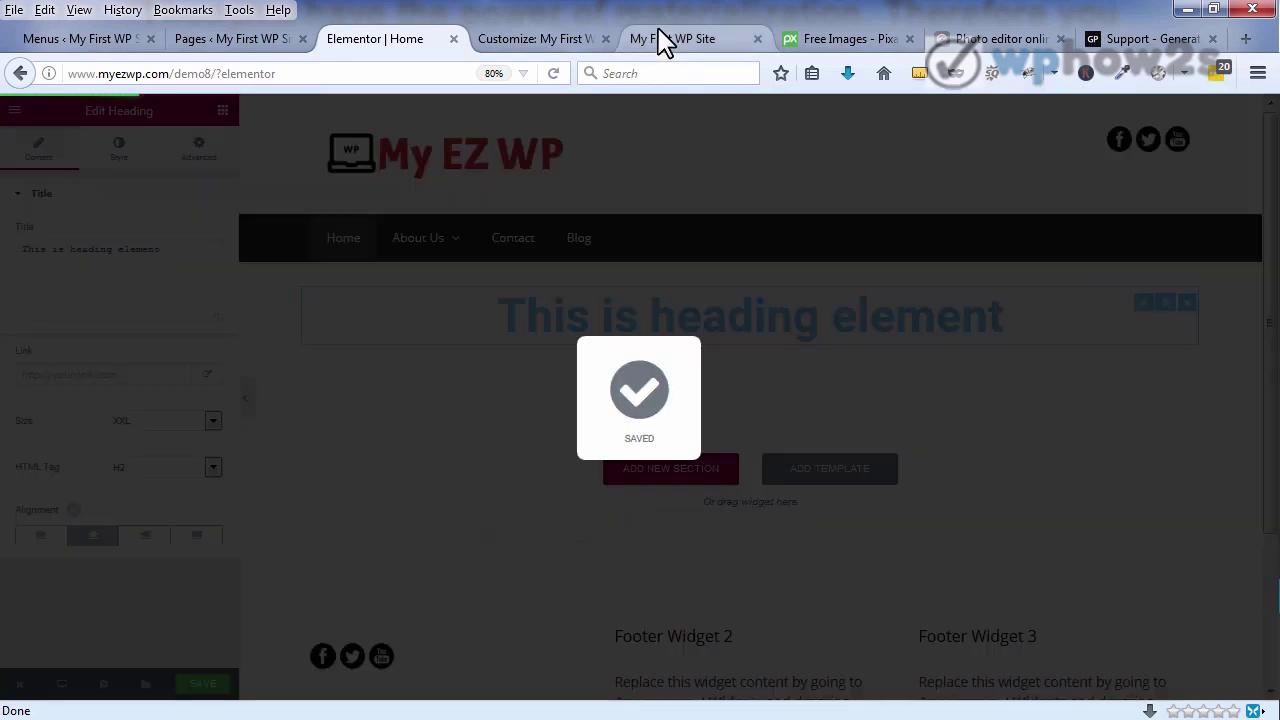
- Reload the live site's home page to view the saved heading
{"action": "left_click", "coordinate": [660, 40]}
{"action": "right_click", "coordinate": [660, 42]}
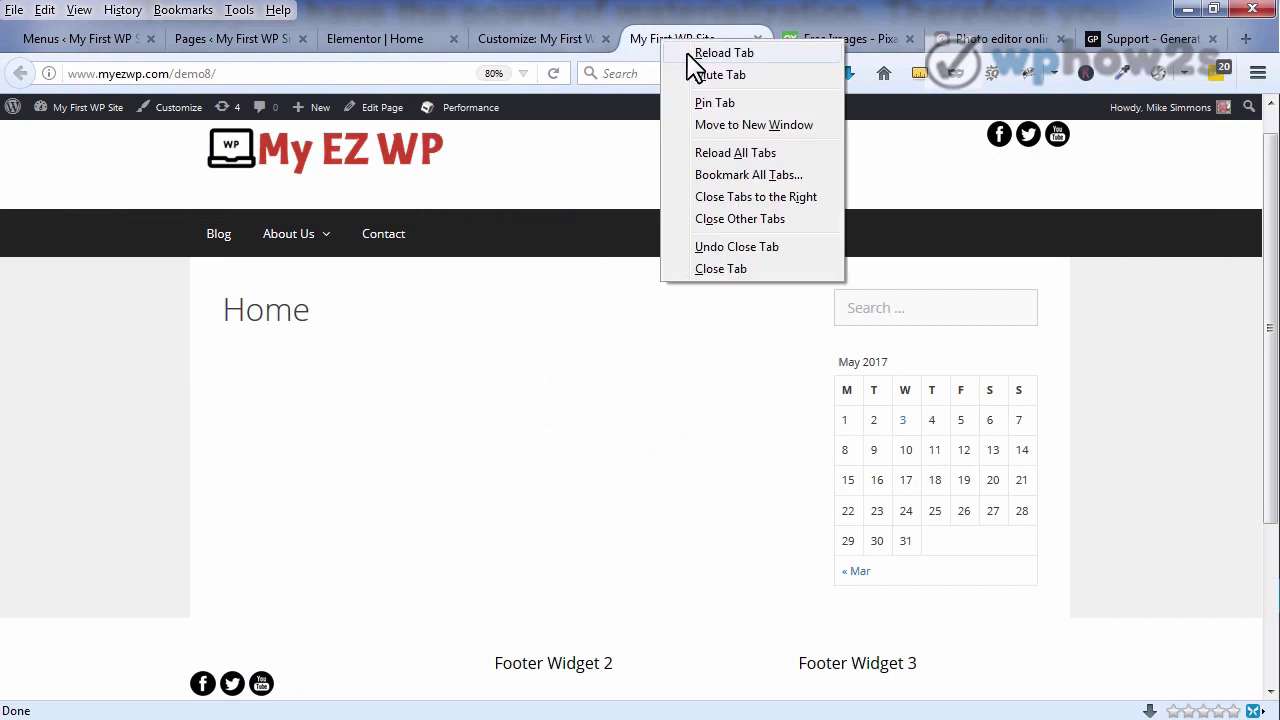
{"action": "left_click", "coordinate": [718, 54]}
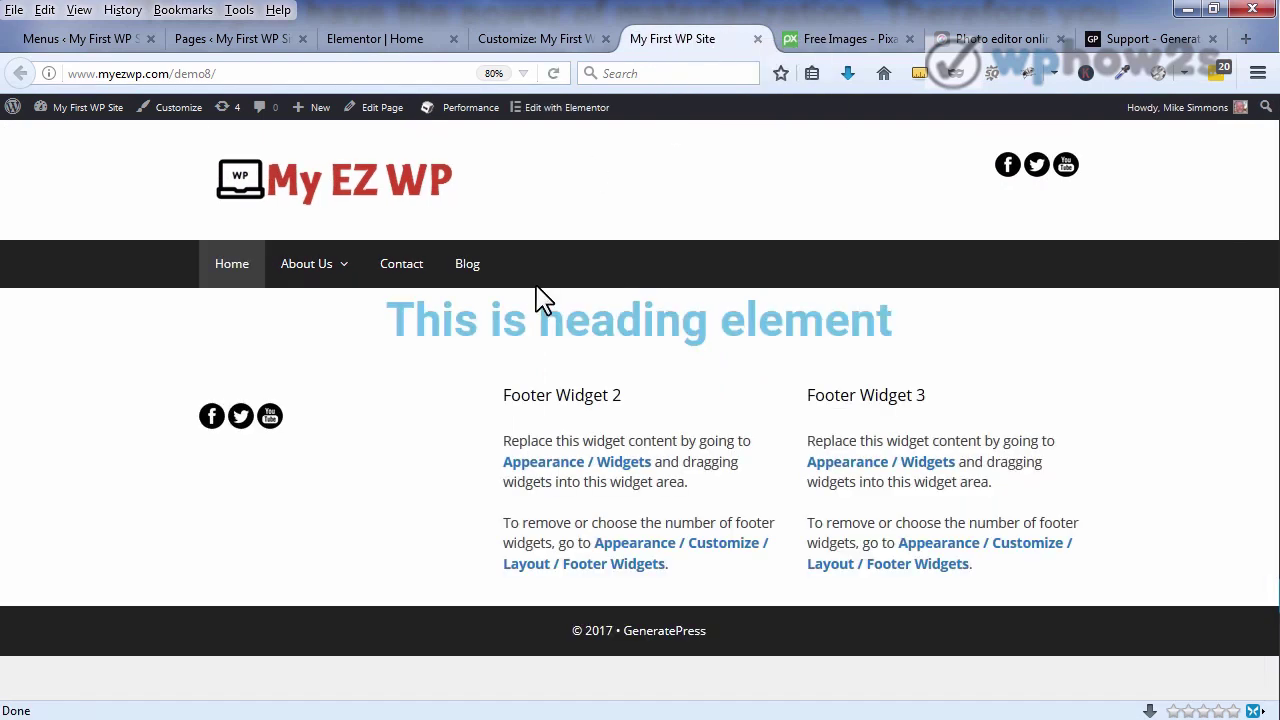
- Delete the heading widget and its section from the Home page in the Elementor editor, and save the page
{"action": "left_click", "coordinate": [400, 42]}
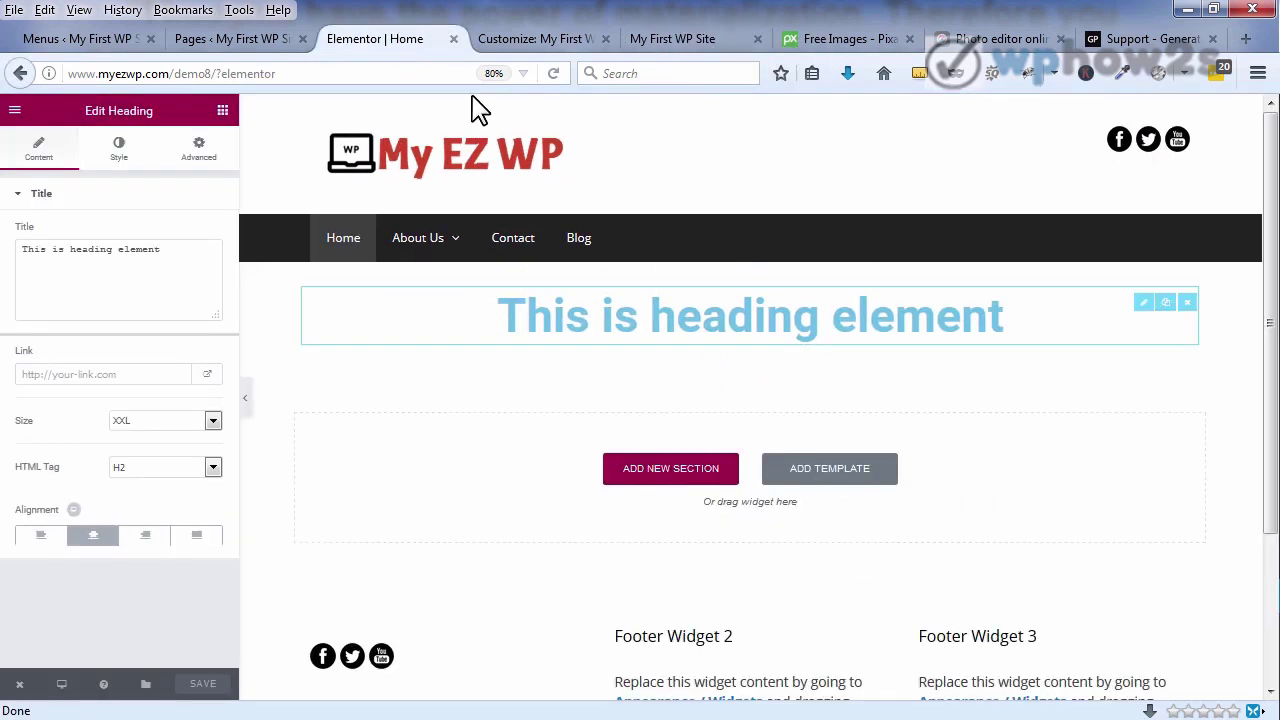
{"action": "left_click", "coordinate": [1186, 303]}
{"action": "left_click", "coordinate": [712, 364]}
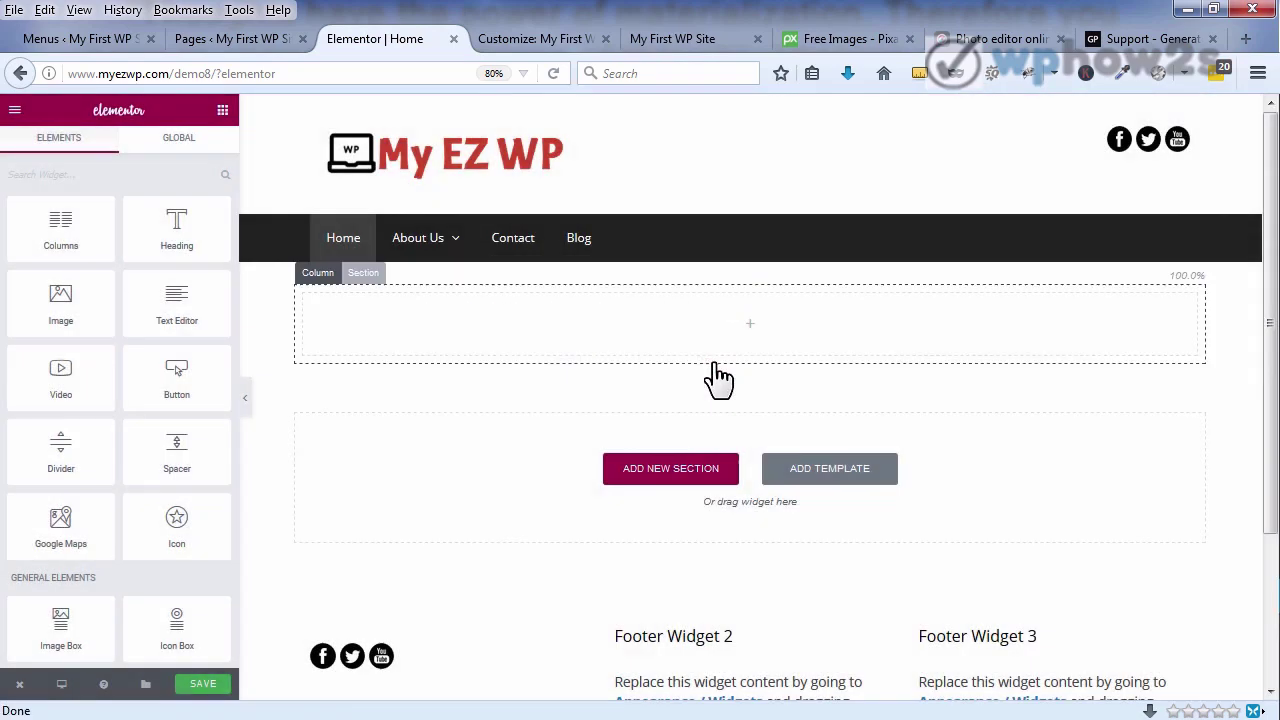
{"action": "left_click", "coordinate": [372, 277]}
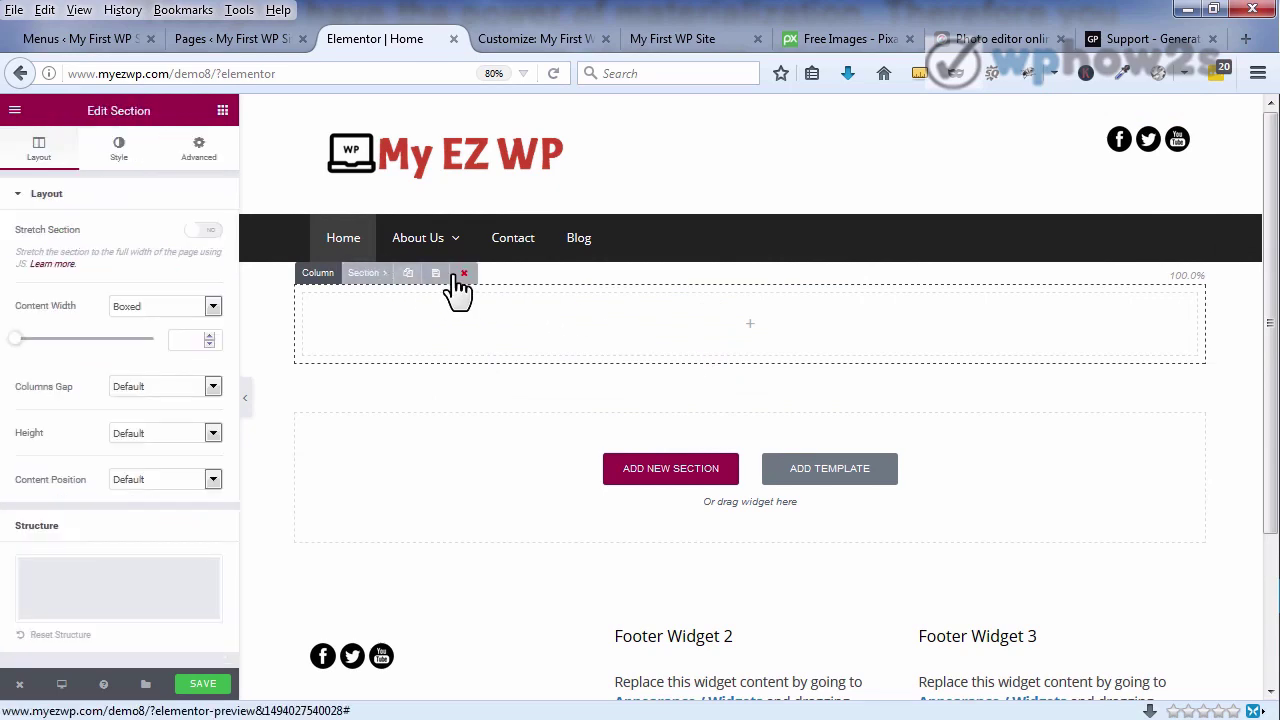
{"action": "left_click", "coordinate": [463, 270]}
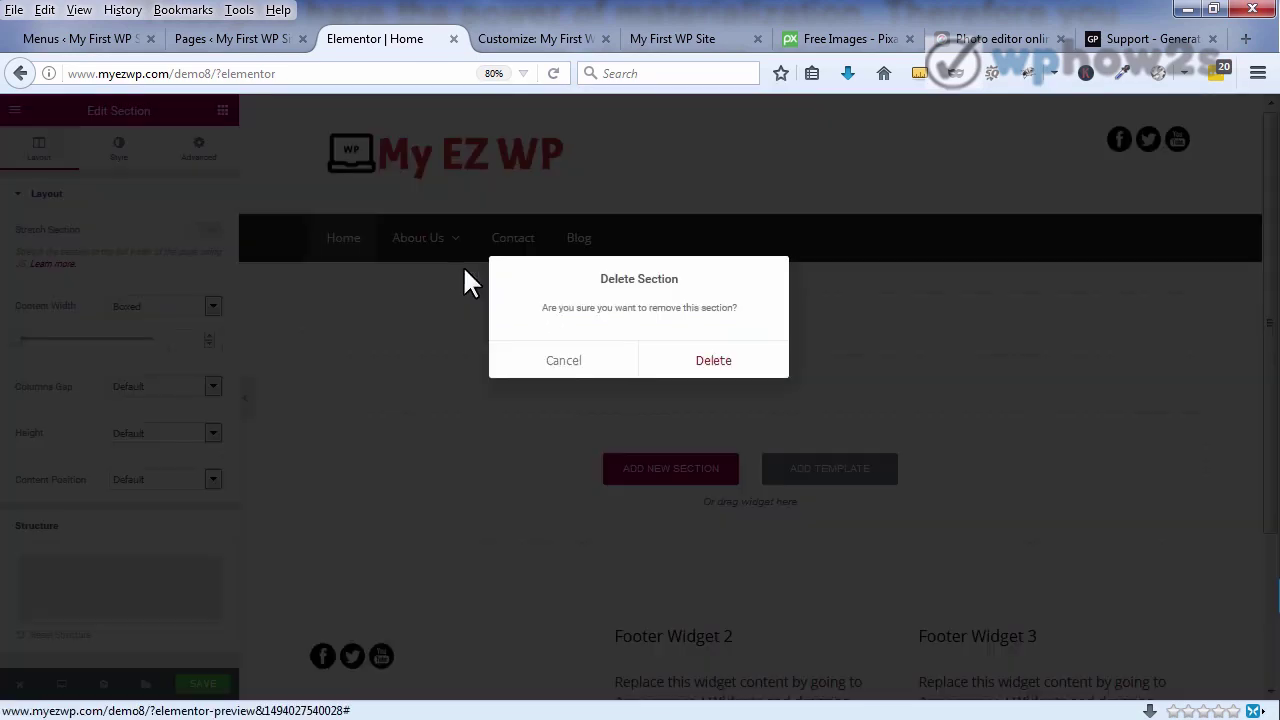
{"action": "left_click", "coordinate": [732, 364]}
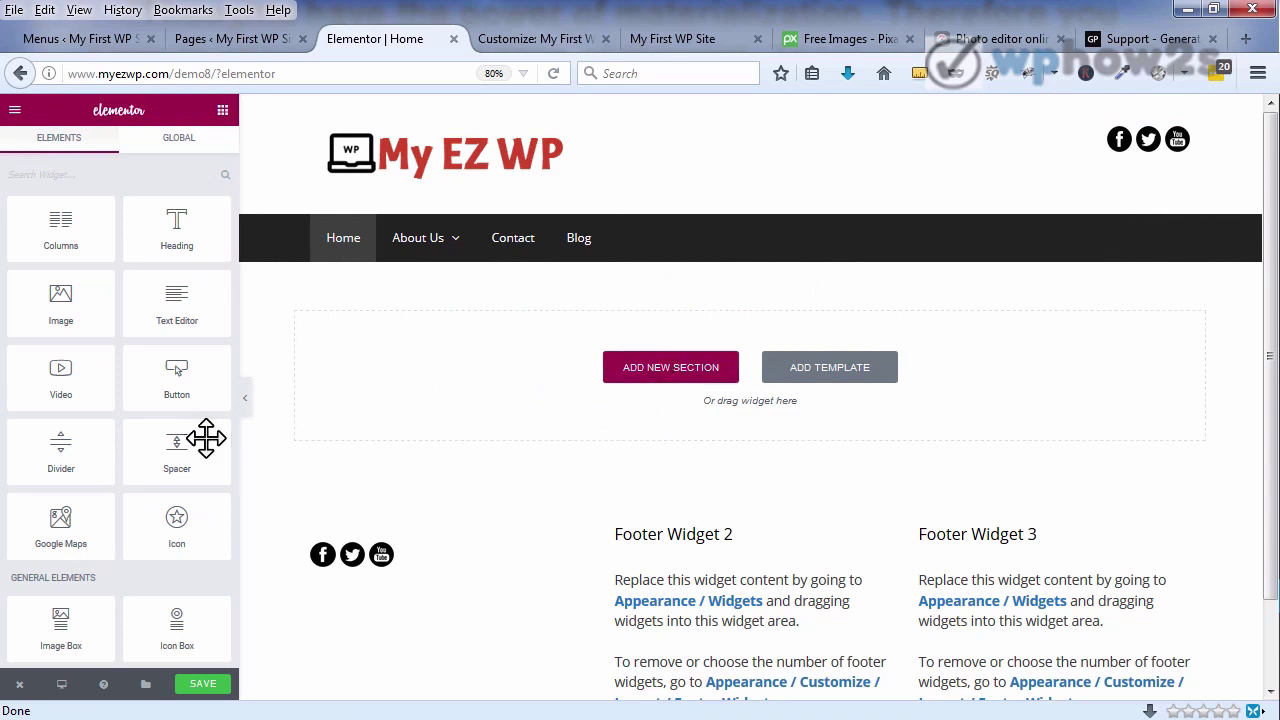
{"action": "left_click", "coordinate": [205, 690]}
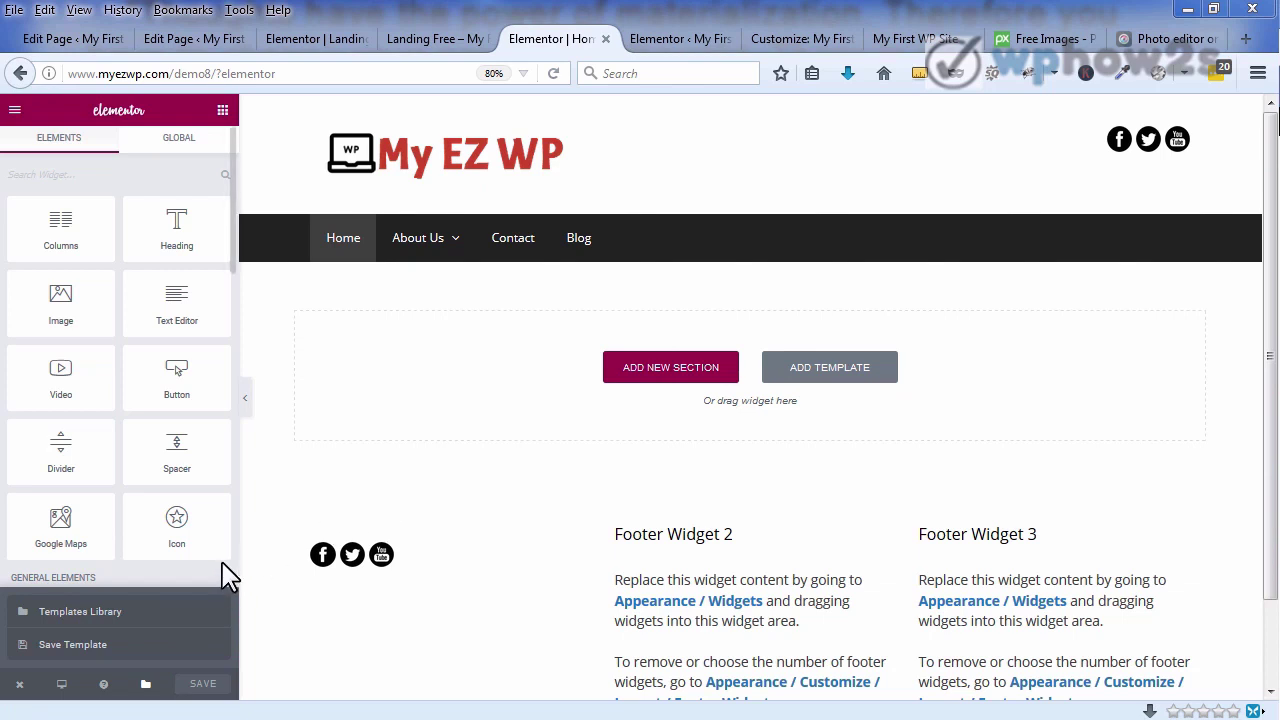
- Browse the predesigned templates in the template library and preview the full Homepage – App template without inserting it
{"action": "left_click", "coordinate": [146, 686]}
{"action": "left_click", "coordinate": [146, 686]}
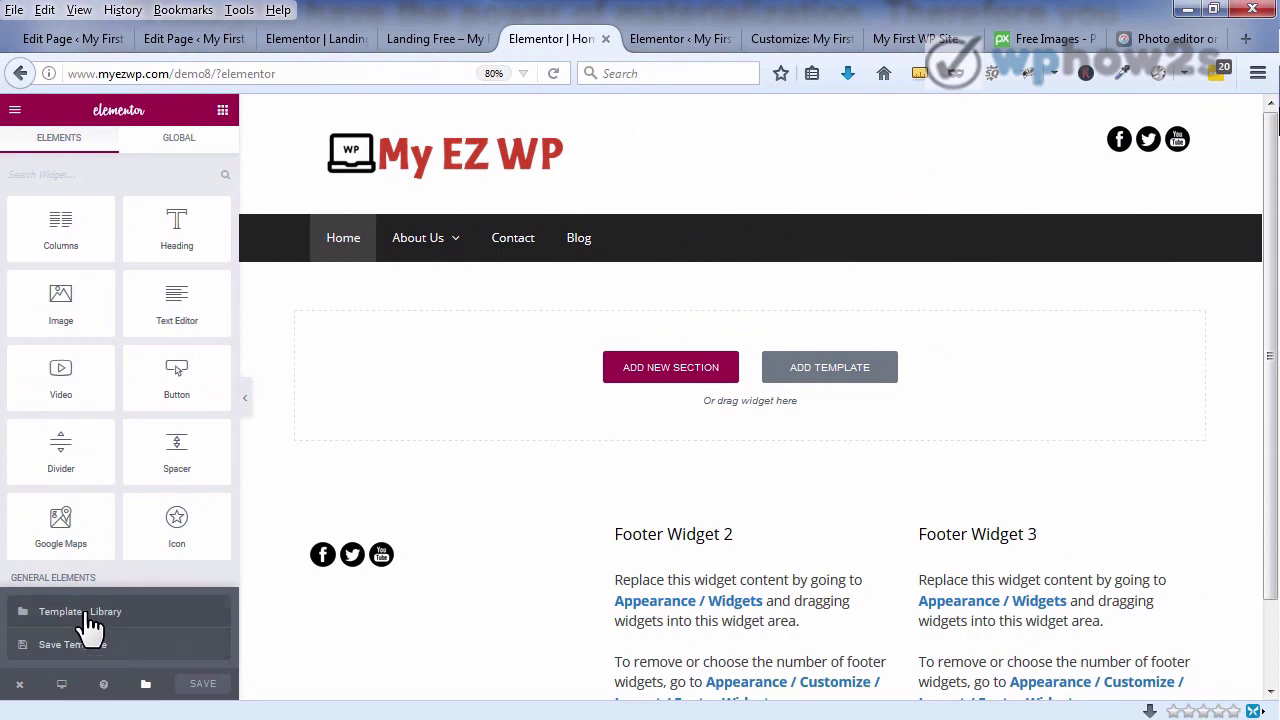
{"action": "left_click", "coordinate": [157, 605]}
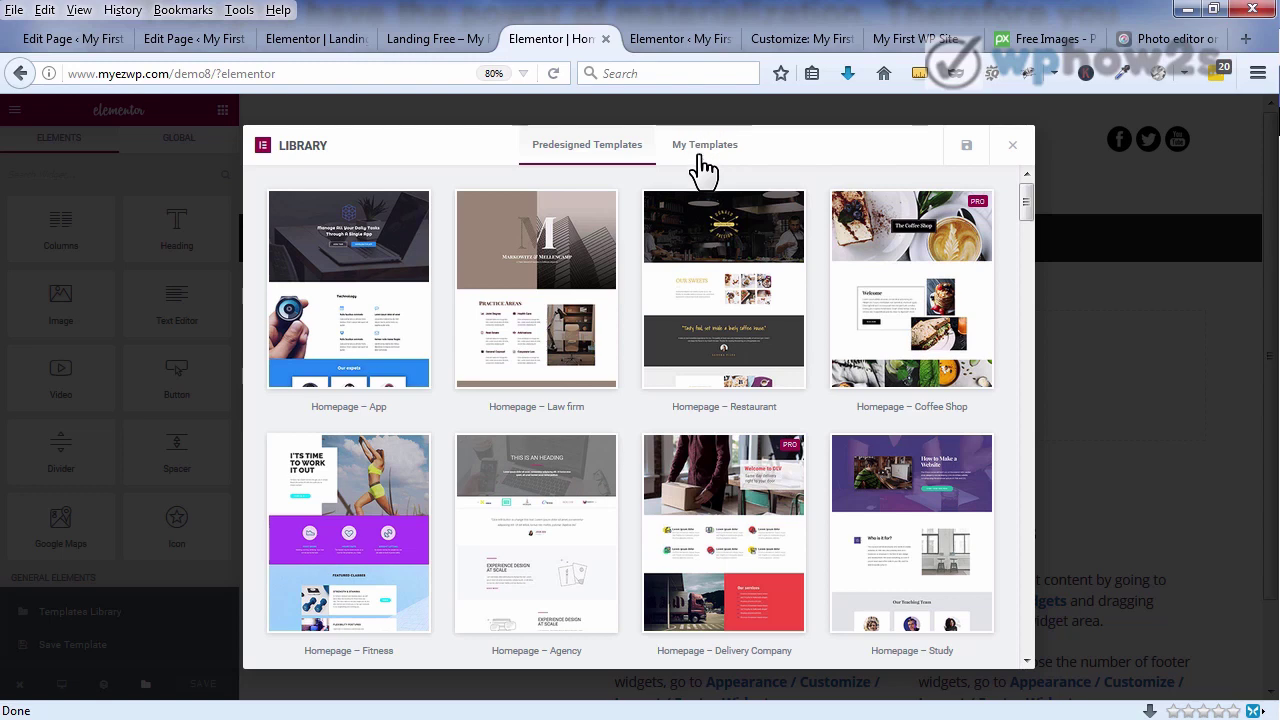
{"action": "mouse_move", "coordinate": [375, 309]}
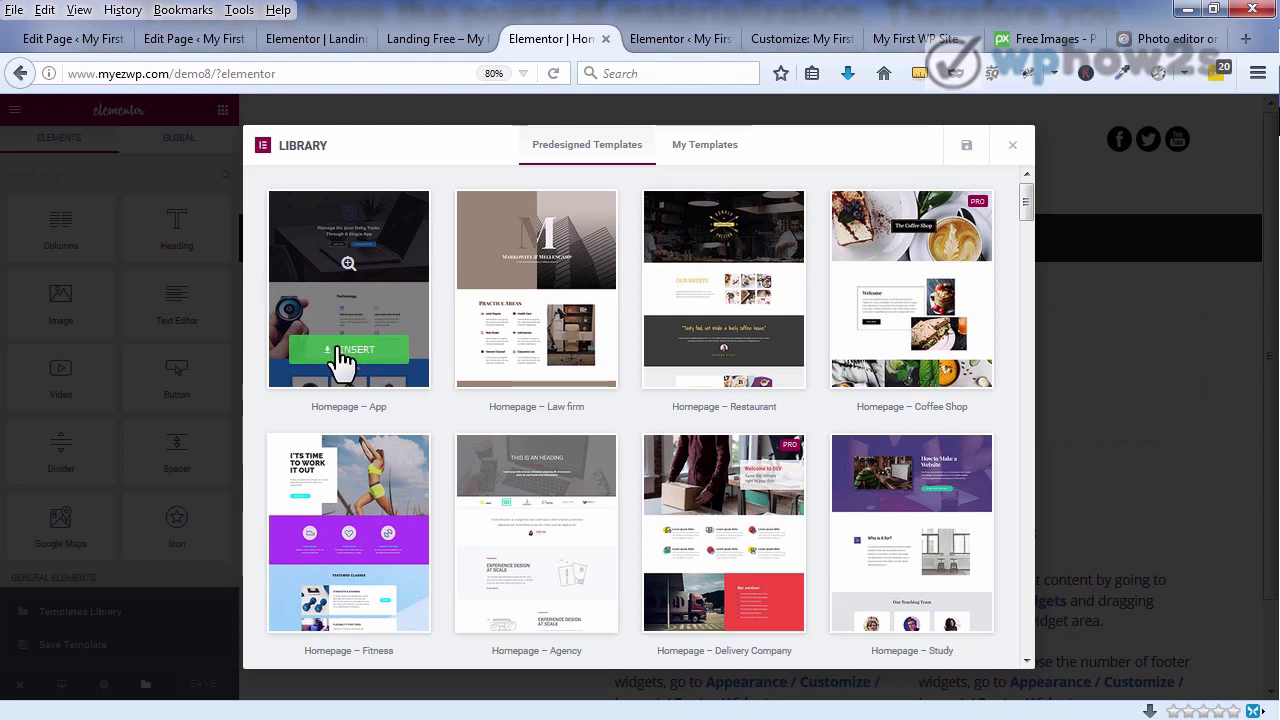
{"action": "mouse_move", "coordinate": [914, 350]}
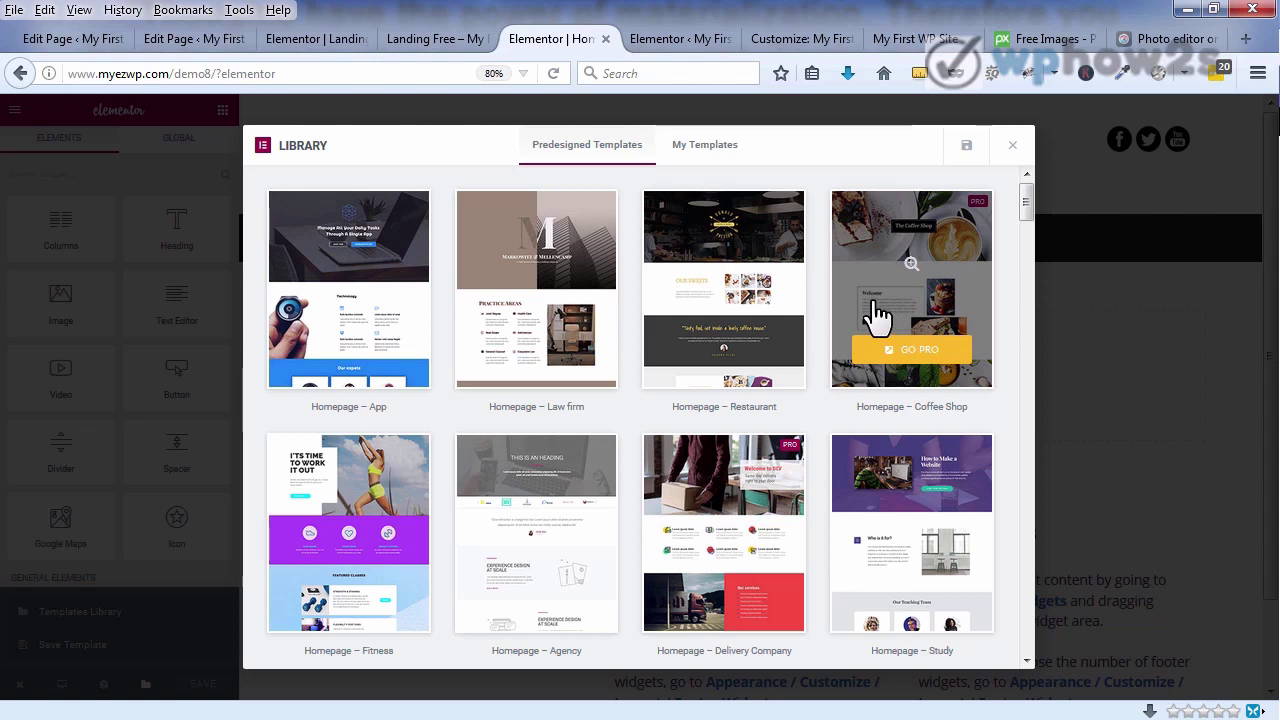
{"action": "left_click", "coordinate": [348, 270]}
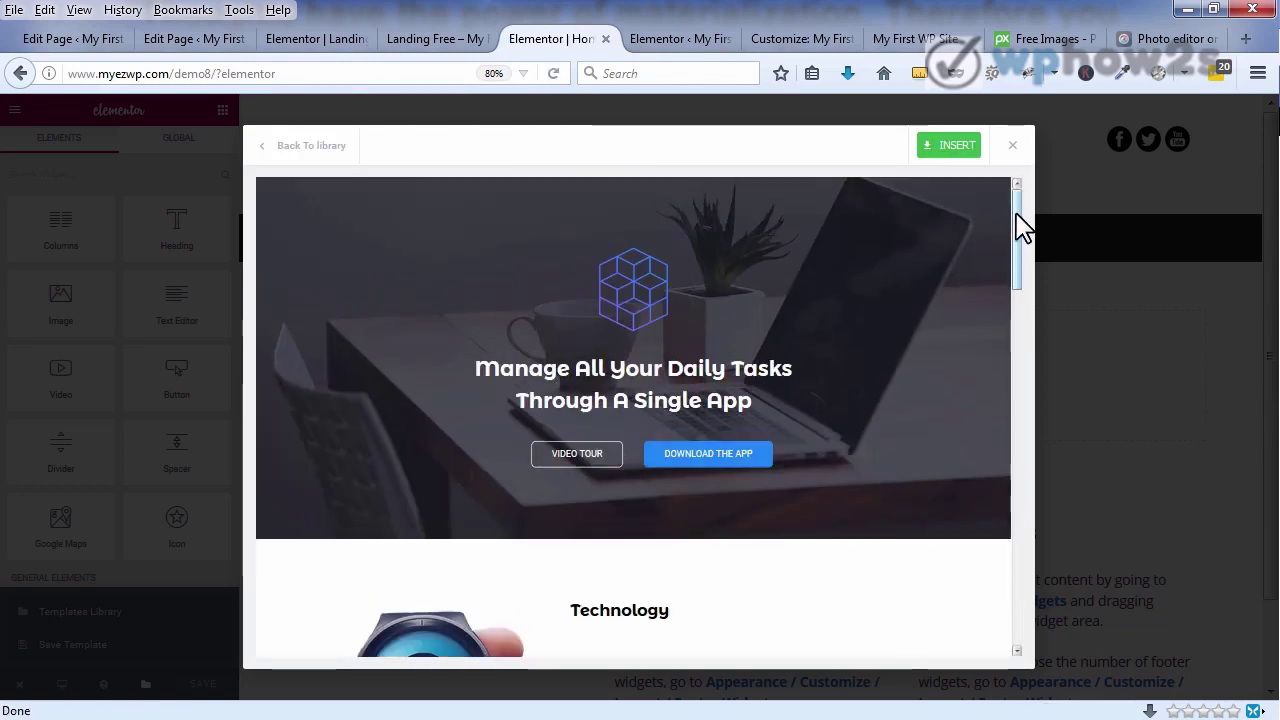
{"action": "left_click_drag", "start_coordinate": [1021, 225], "coordinate": [988, 480]}
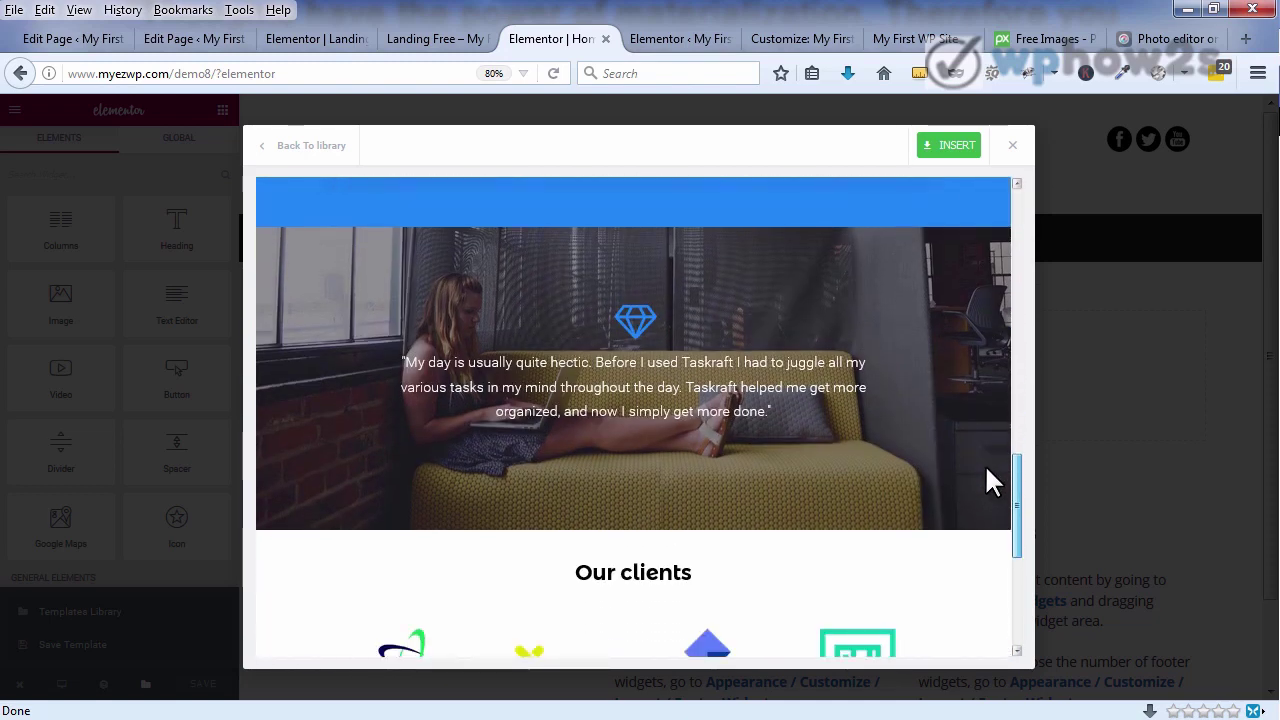
{"action": "left_click_drag", "start_coordinate": [986, 470], "coordinate": [1008, 215]}
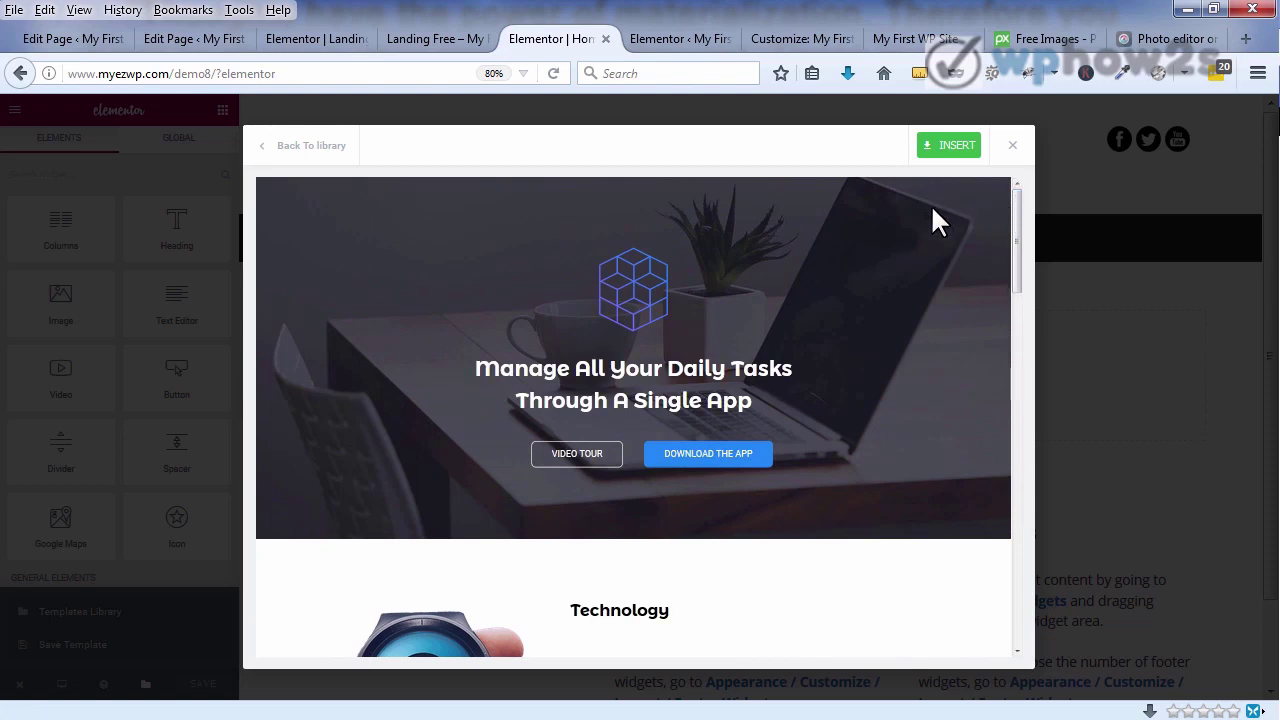
{"action": "left_click", "coordinate": [1012, 145]}
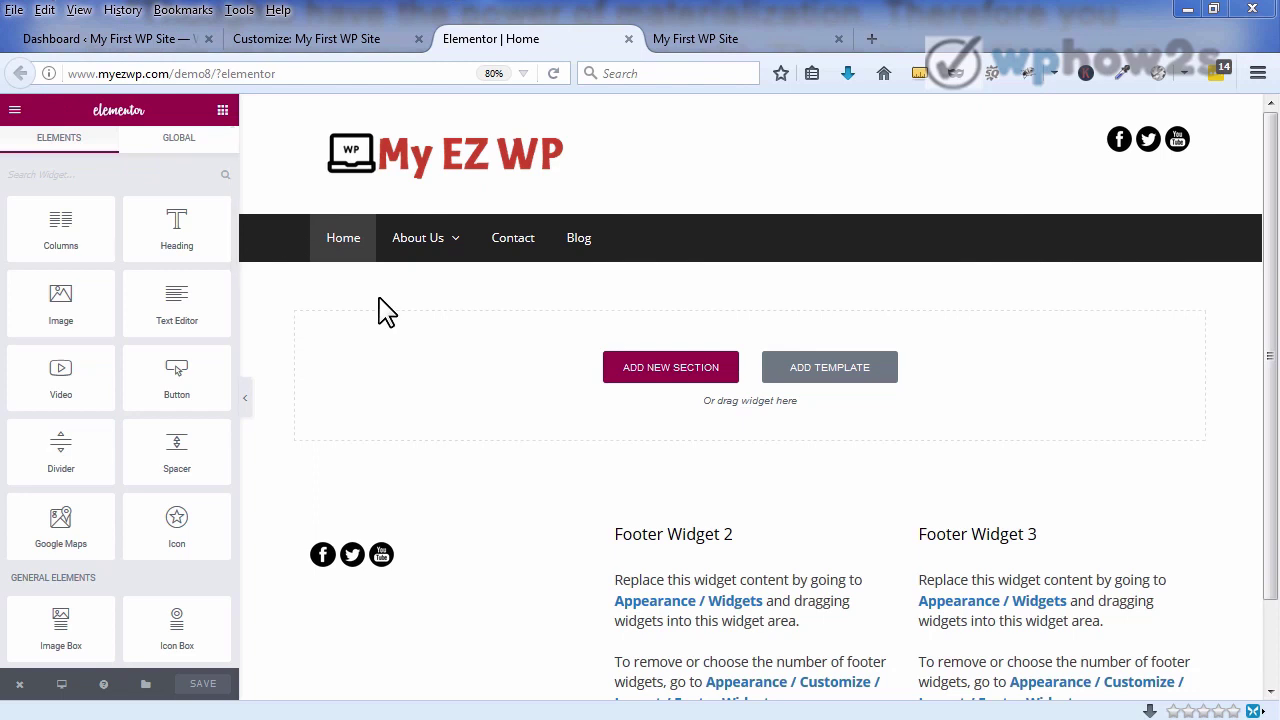
- Try the Ocean palette in the global colors, view its secondary color's picker, and reset the palette
{"action": "left_click", "coordinate": [15, 112]}
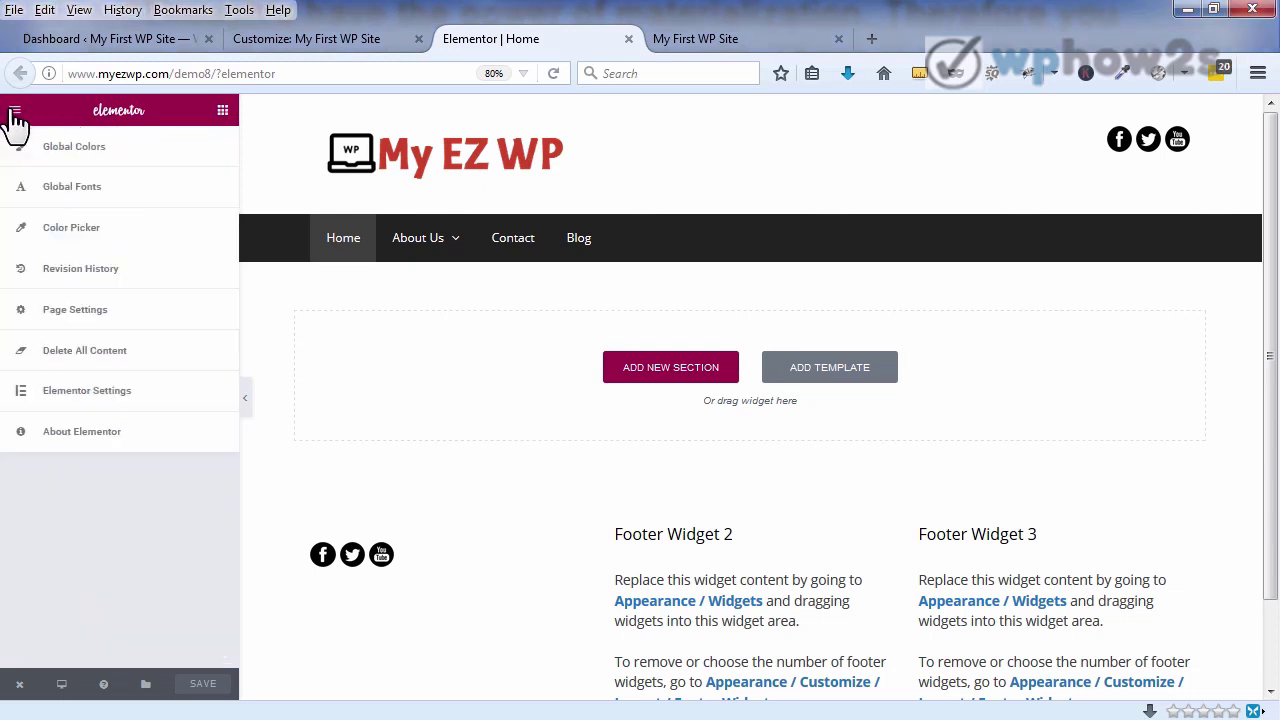
{"action": "left_click", "coordinate": [113, 158]}
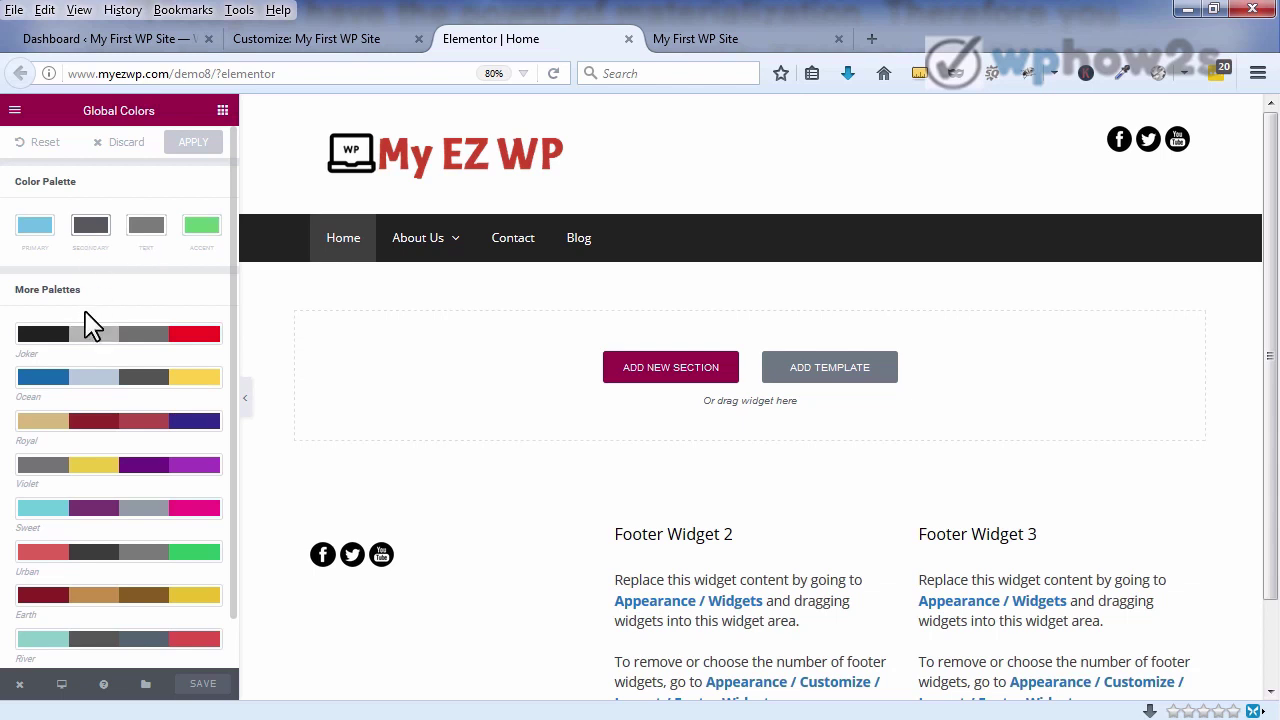
{"action": "left_click", "coordinate": [90, 381]}
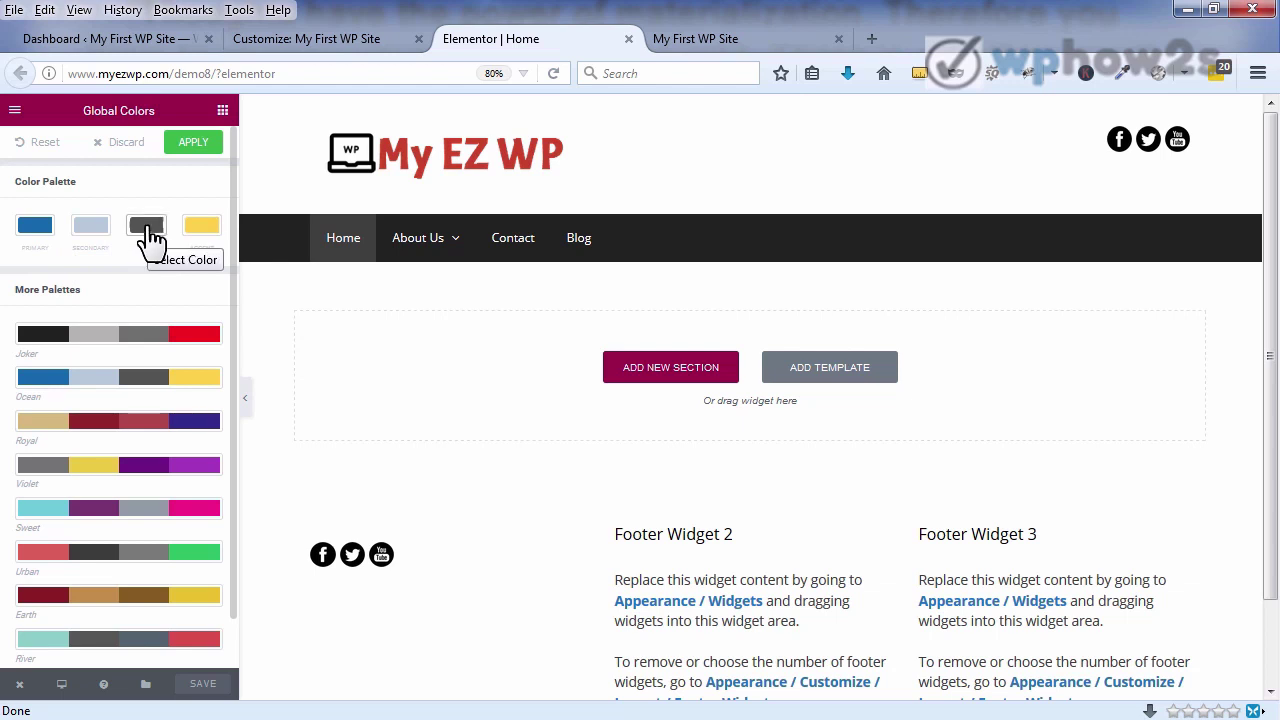
{"action": "left_click", "coordinate": [89, 229]}
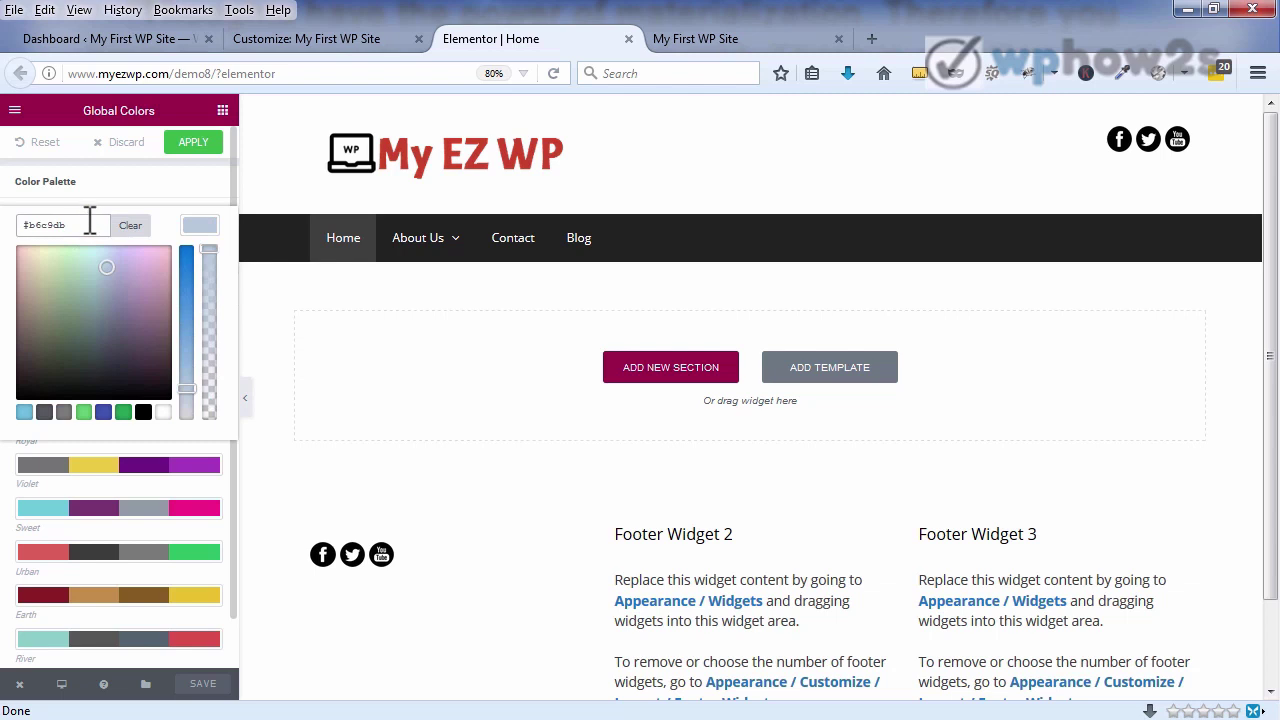
{"action": "left_click", "coordinate": [27, 143]}
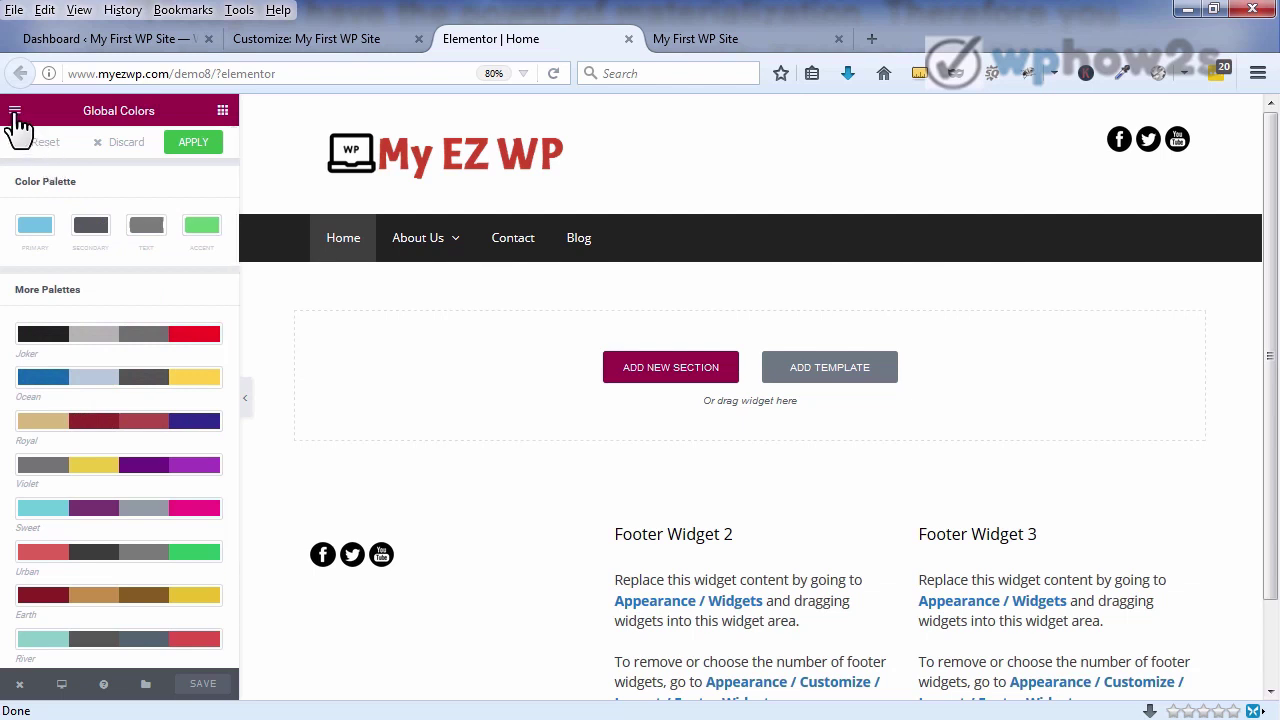
- Examine the global font settings, including the font family and weight of the primary headline
{"action": "left_click", "coordinate": [15, 112]}
{"action": "left_click", "coordinate": [70, 195]}
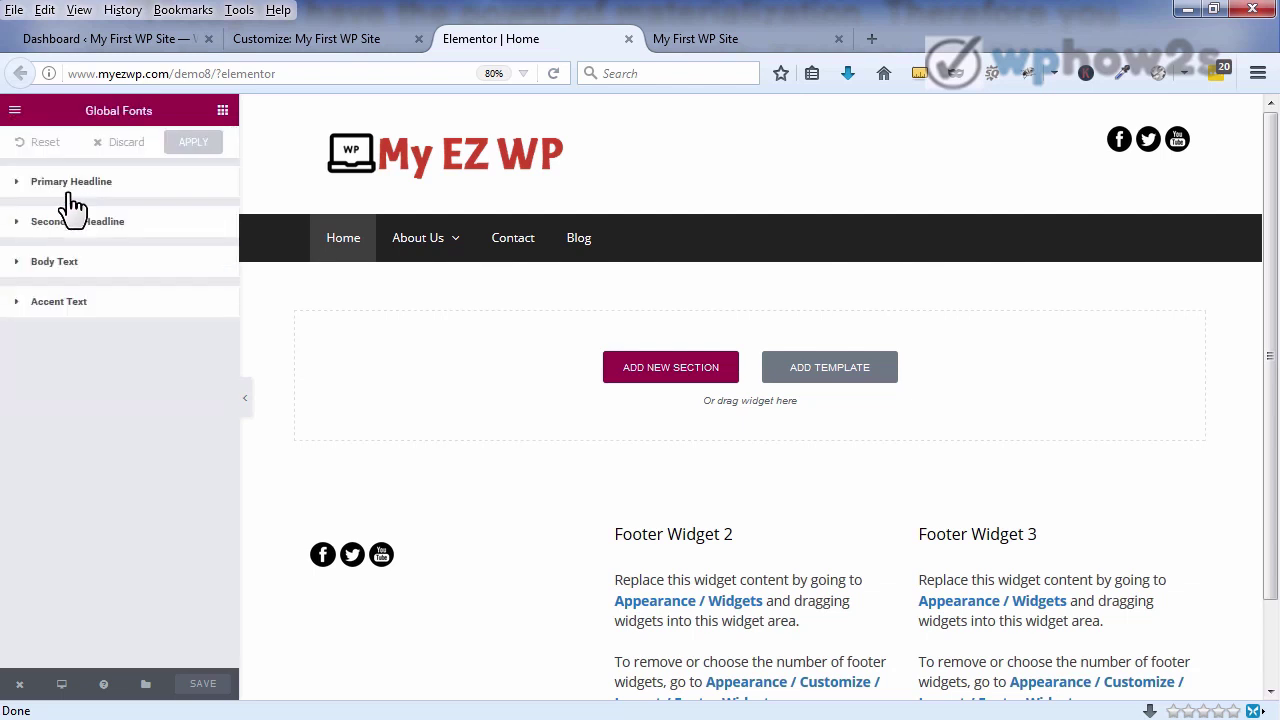
{"action": "left_click", "coordinate": [136, 190]}
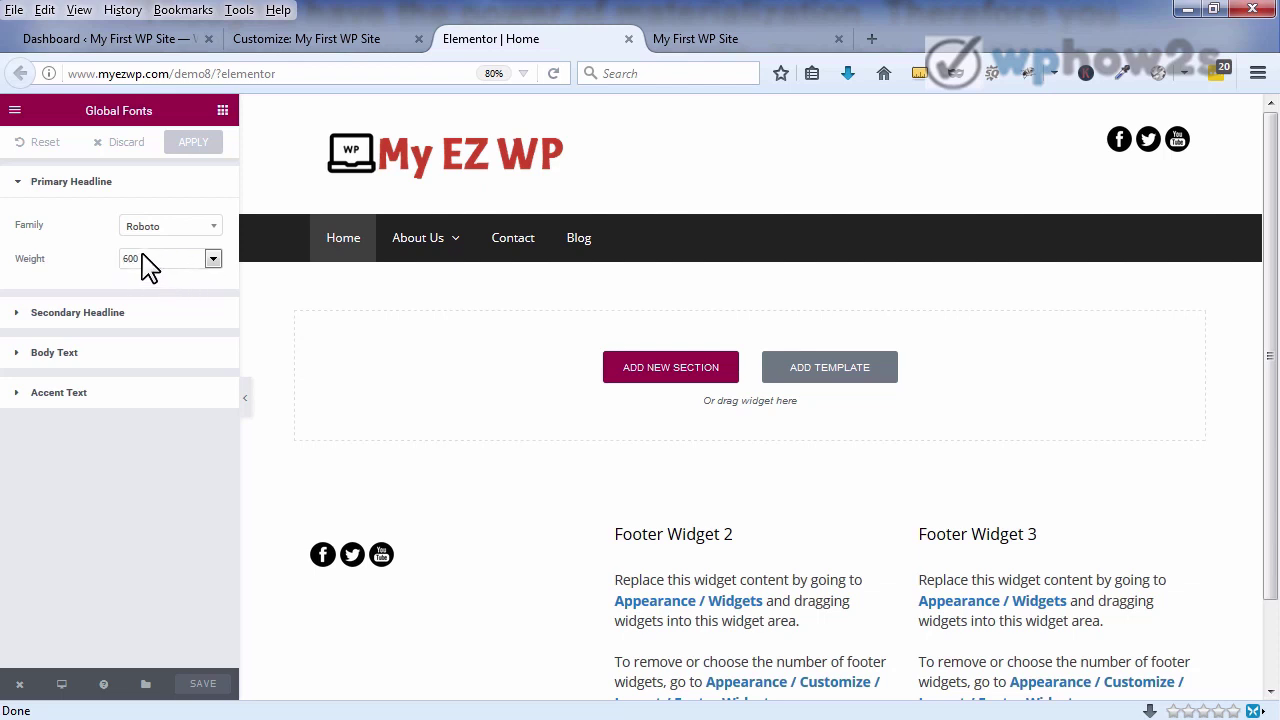
- Inspect the light blue swatch in the editor's color picker settings and review the page's revision history
{"action": "left_click", "coordinate": [15, 112]}
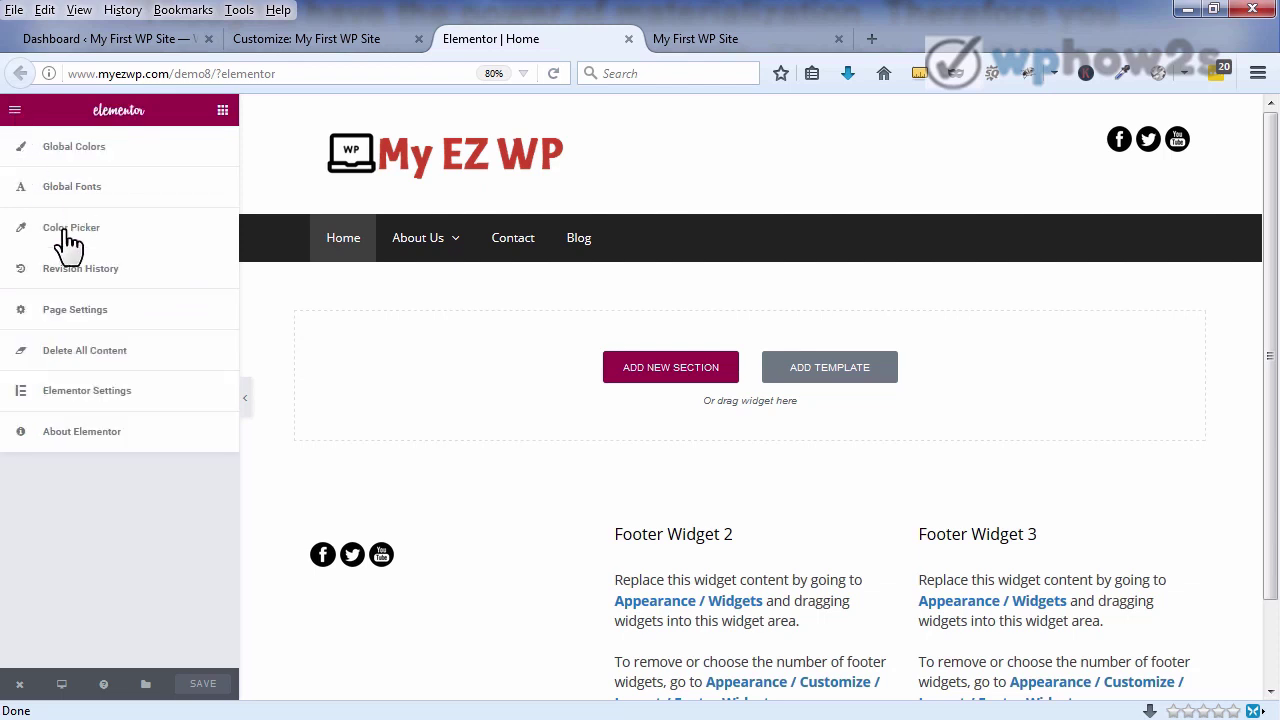
{"action": "left_click", "coordinate": [124, 241]}
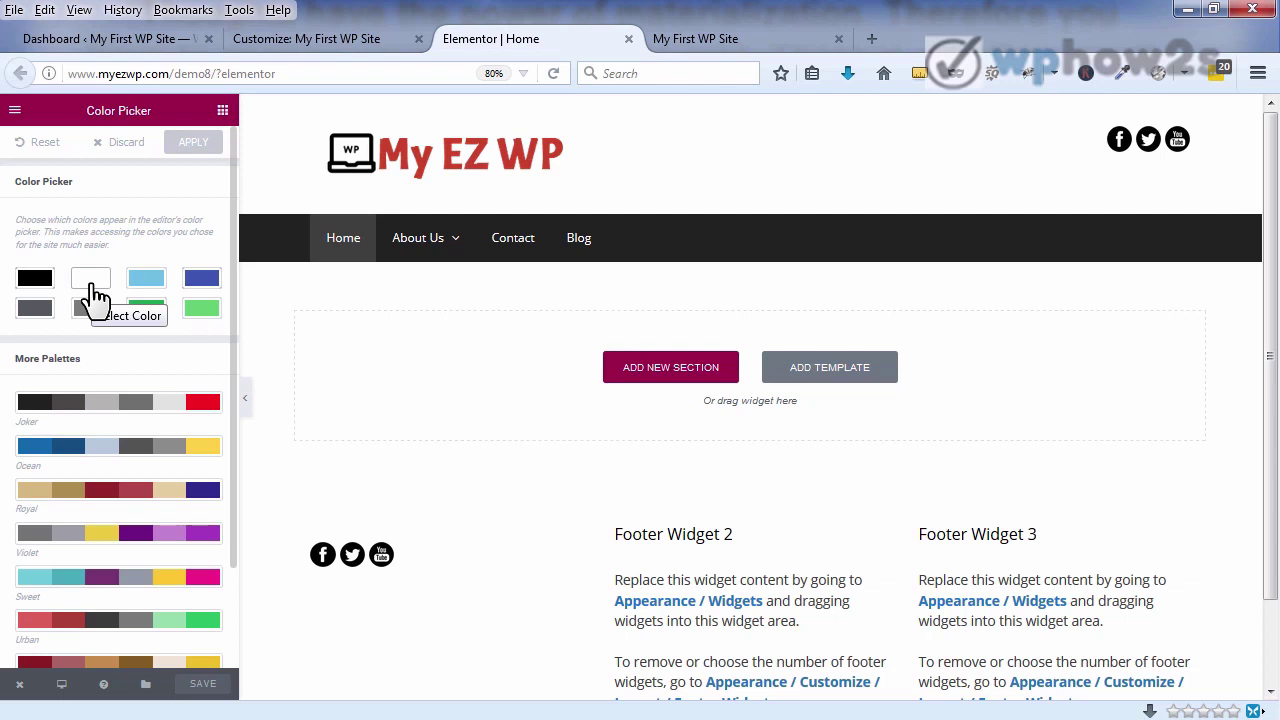
{"action": "left_click", "coordinate": [150, 282]}
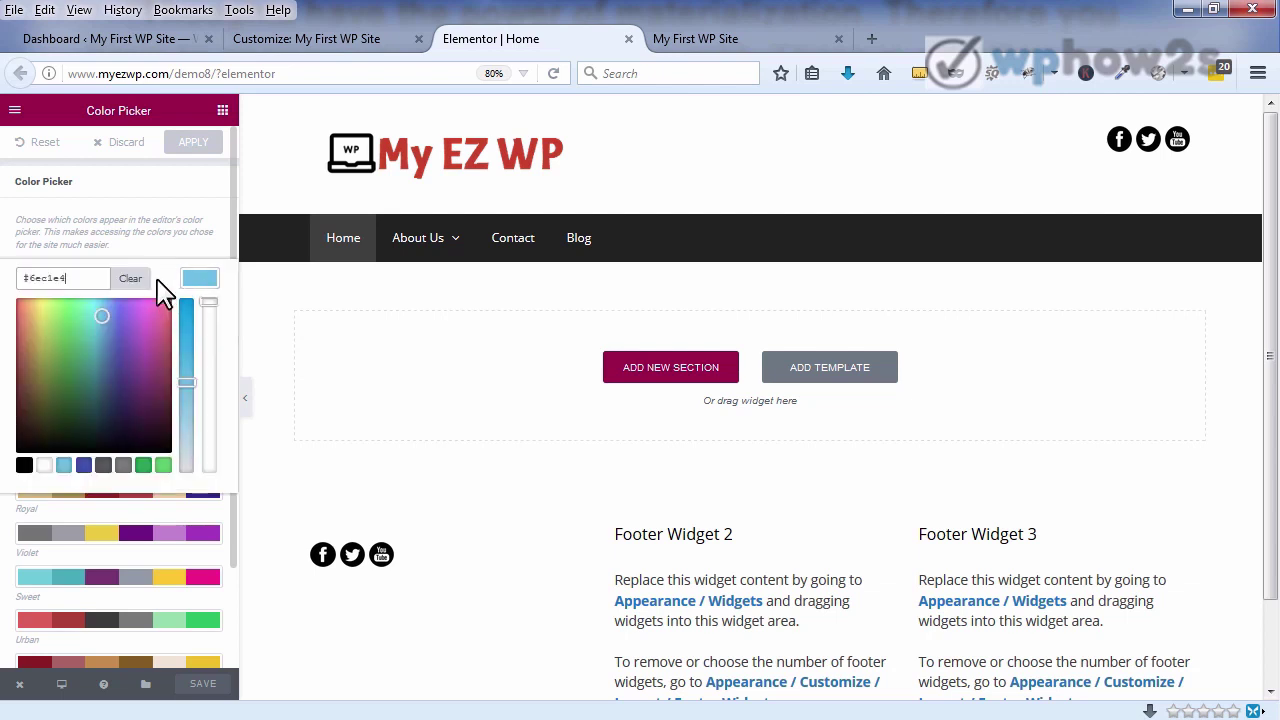
{"action": "left_click", "coordinate": [15, 111]}
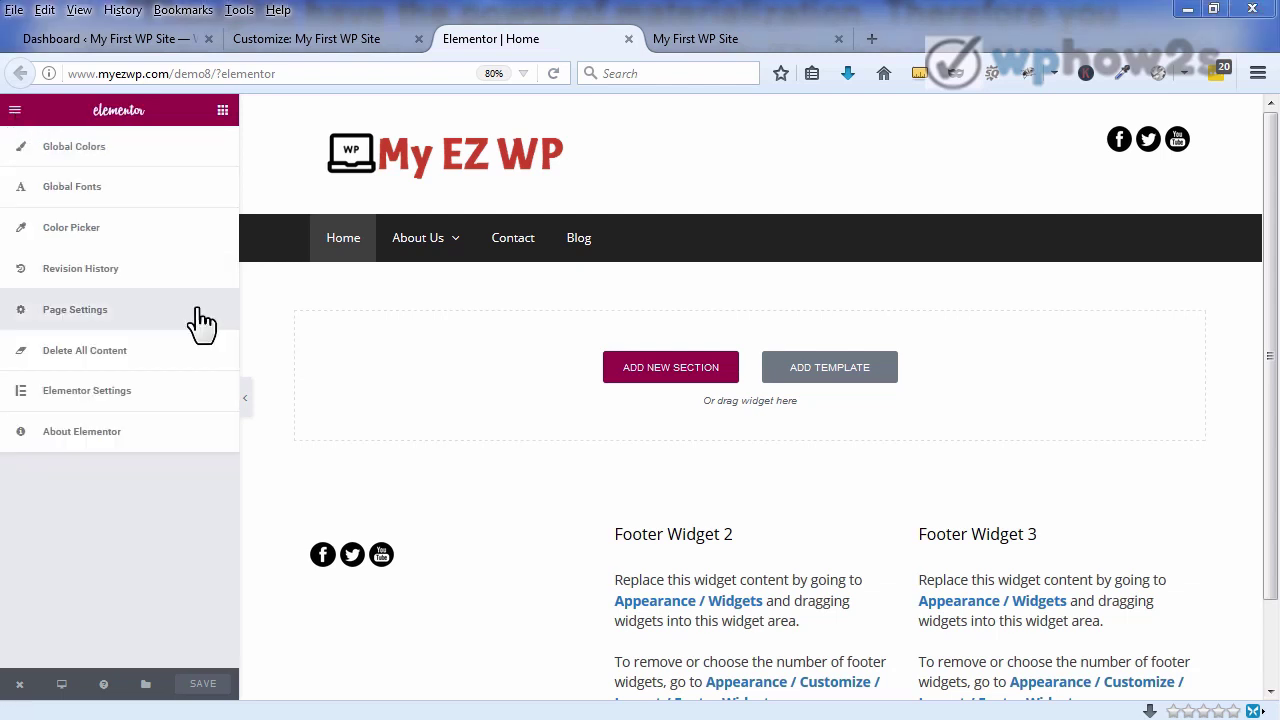
{"action": "left_click", "coordinate": [135, 280]}
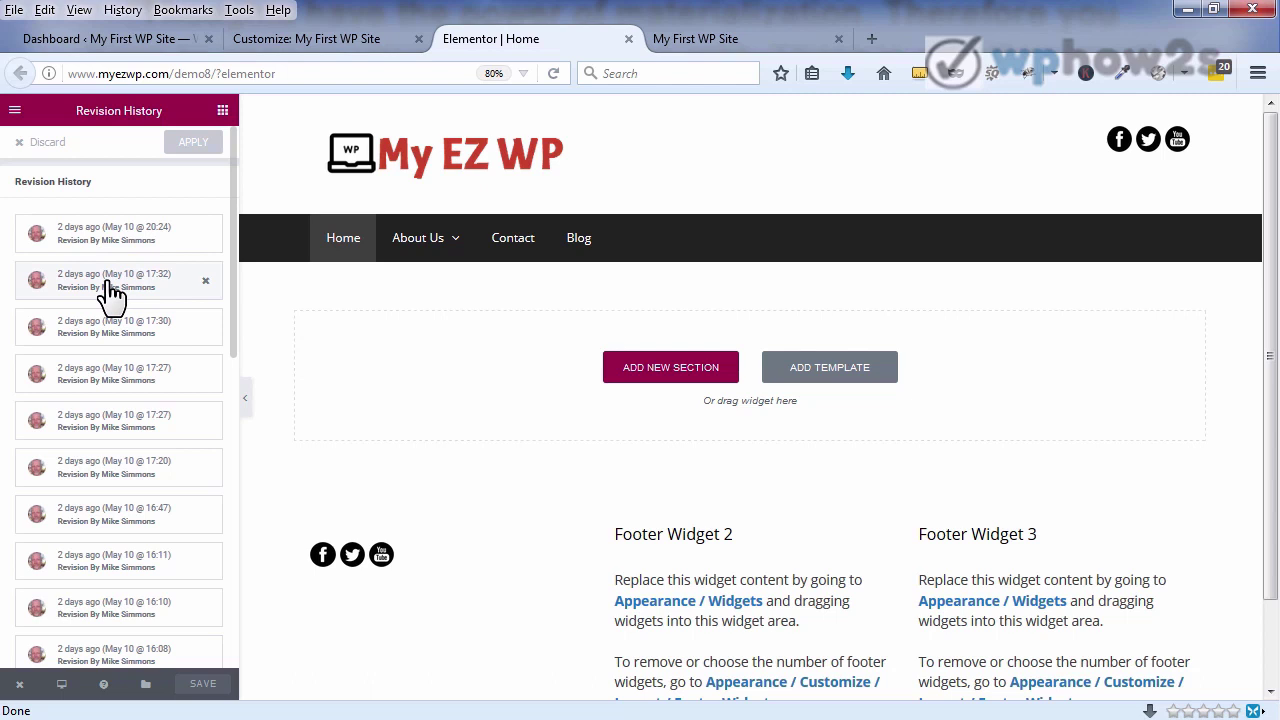
- Review the Home page's settings, including the available template and status options
{"action": "left_click", "coordinate": [14, 112]}
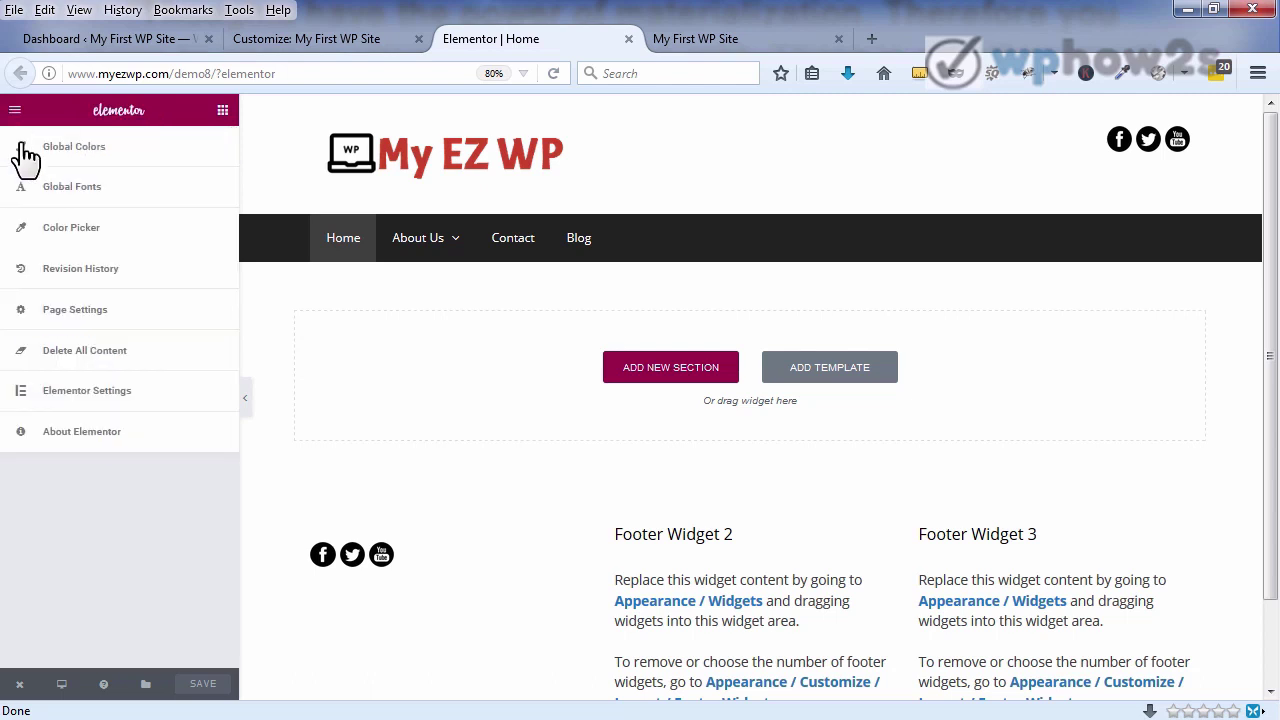
{"action": "left_click", "coordinate": [120, 300]}
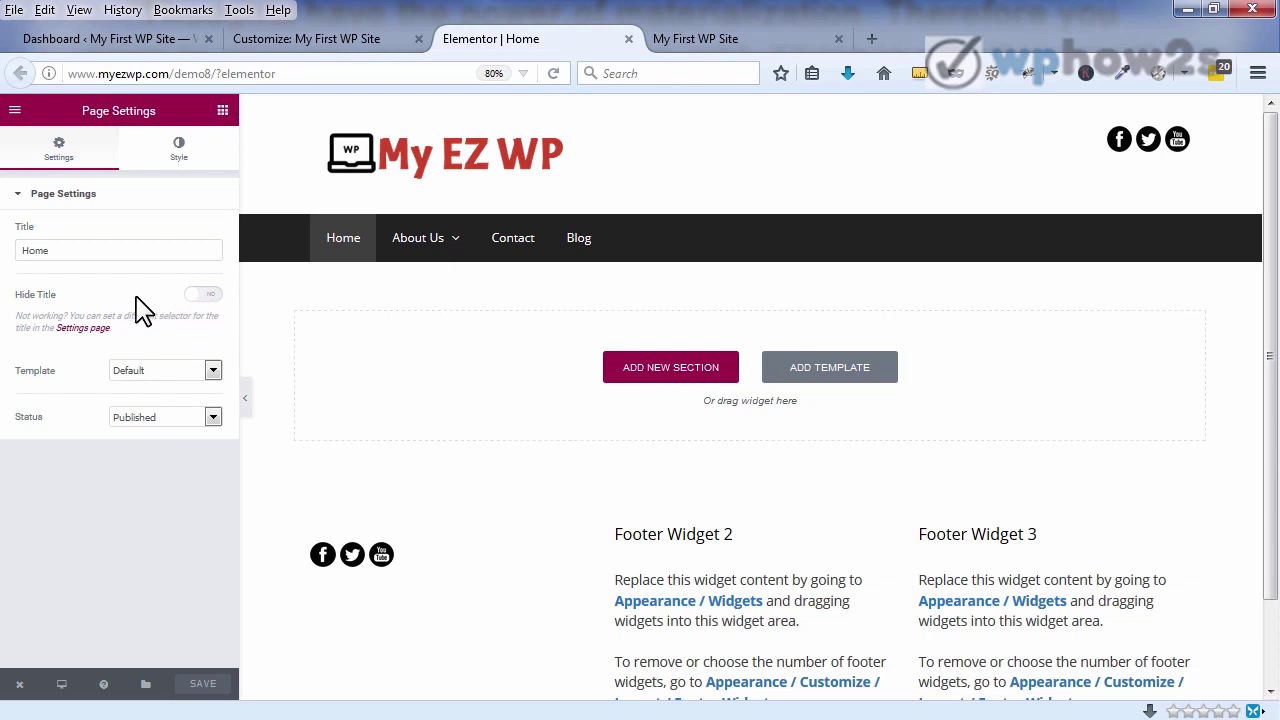
{"action": "left_click", "coordinate": [213, 372]}
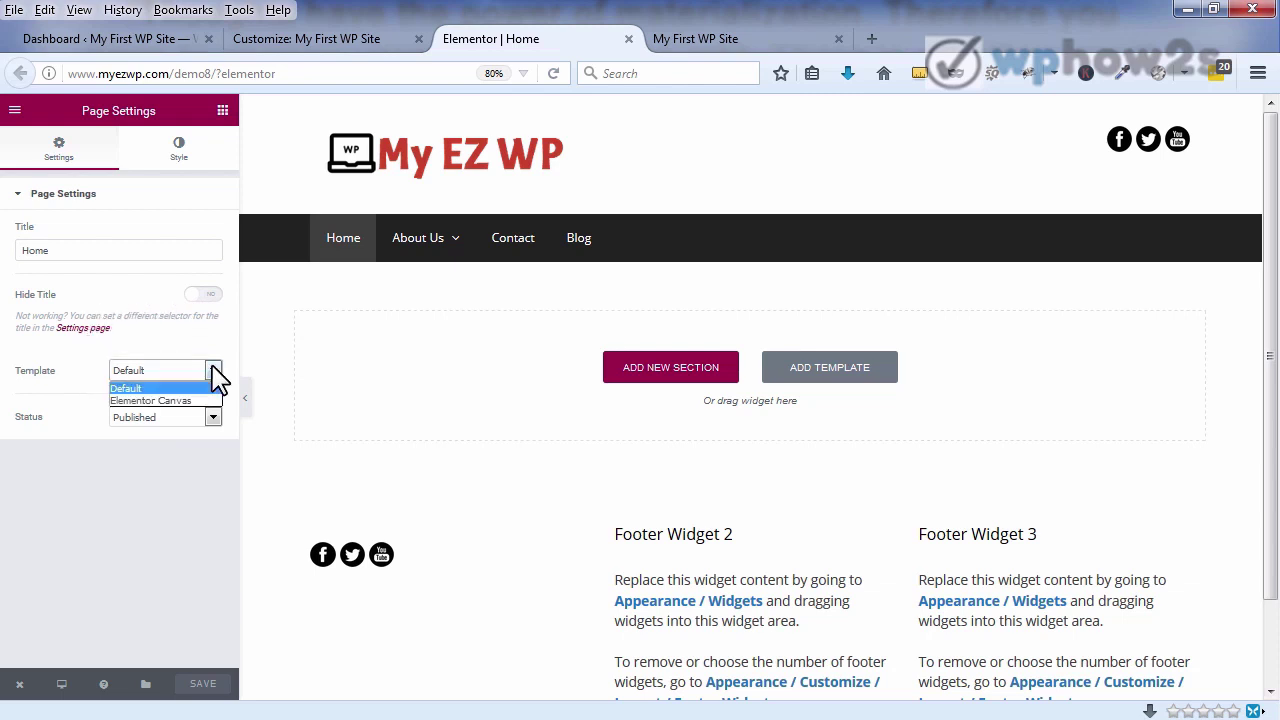
{"action": "left_click", "coordinate": [203, 352]}
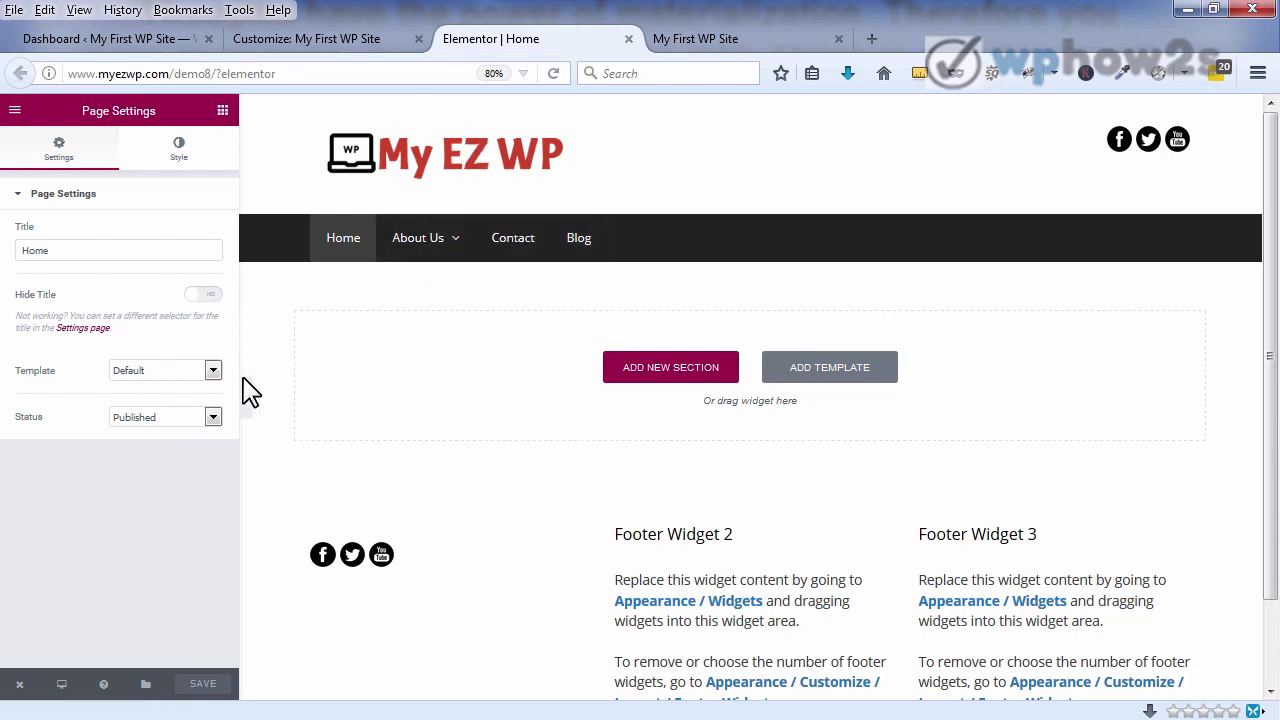
{"action": "left_click", "coordinate": [213, 419]}
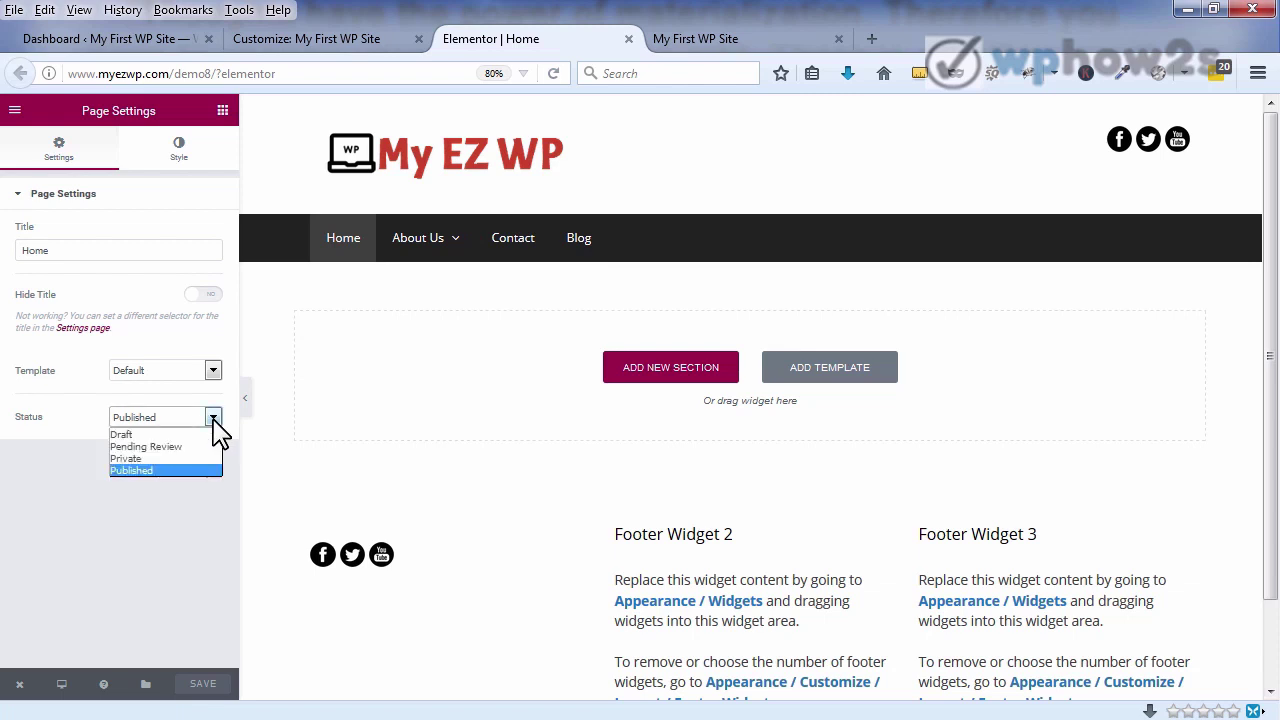
{"action": "left_click", "coordinate": [216, 424]}
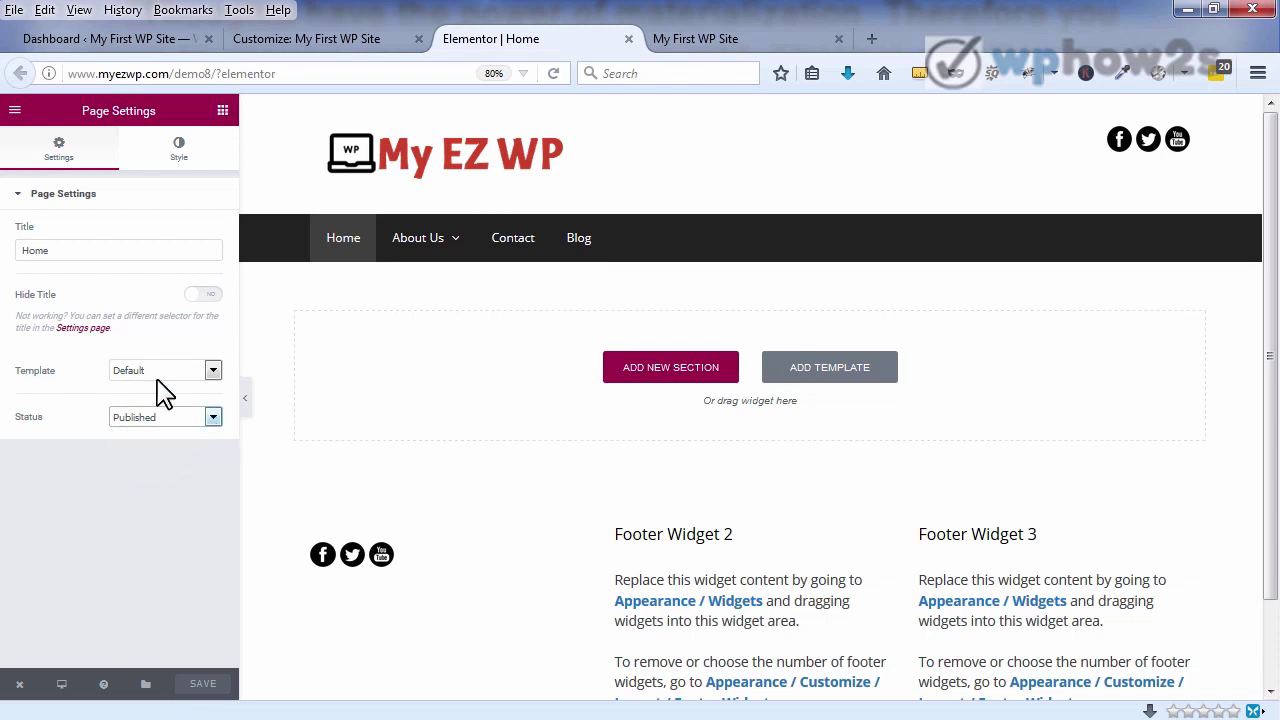
- Look over the general and style options on the Elementor settings page and return to the Home page editor
{"action": "left_click", "coordinate": [16, 114]}
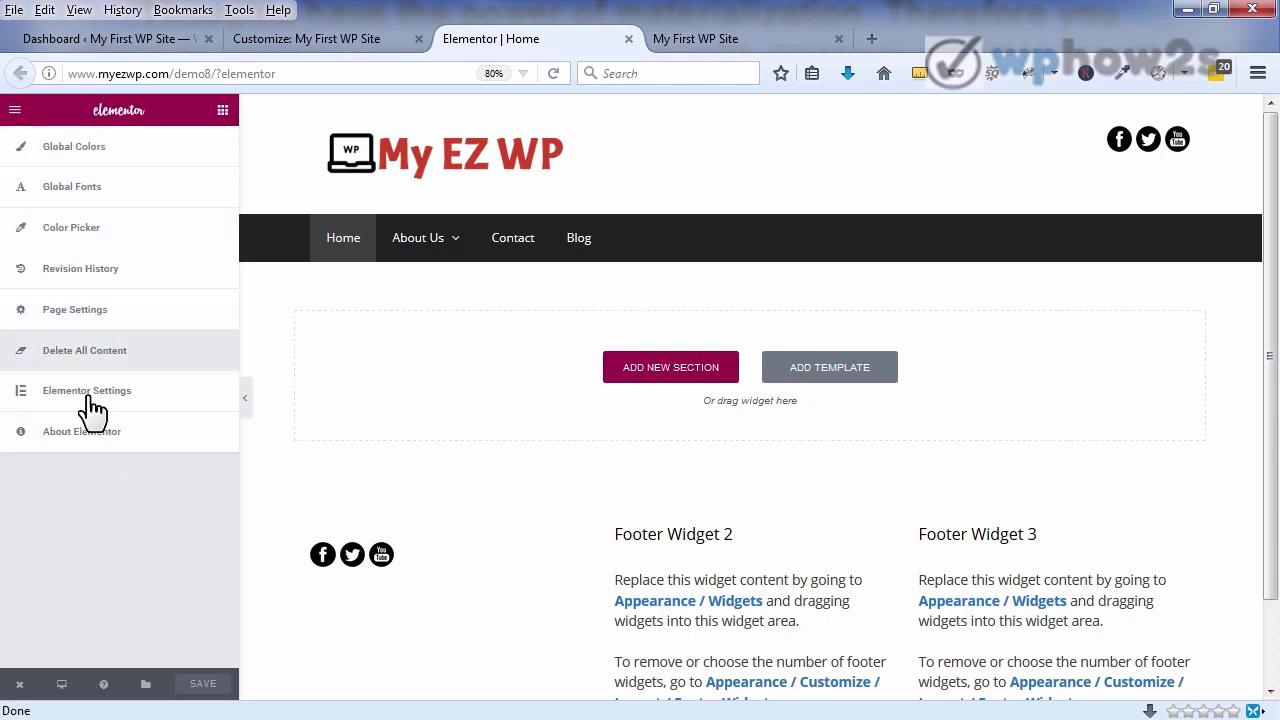
{"action": "left_click", "coordinate": [143, 401]}
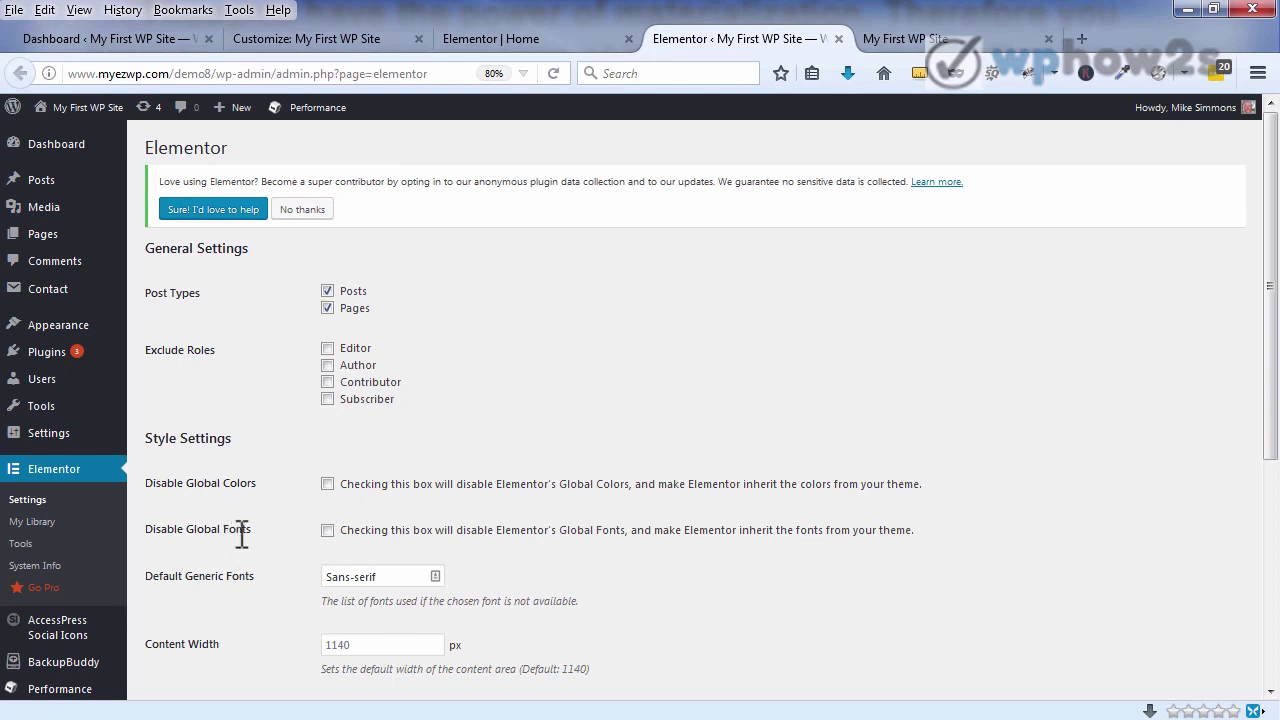
{"action": "left_click", "coordinate": [572, 44]}
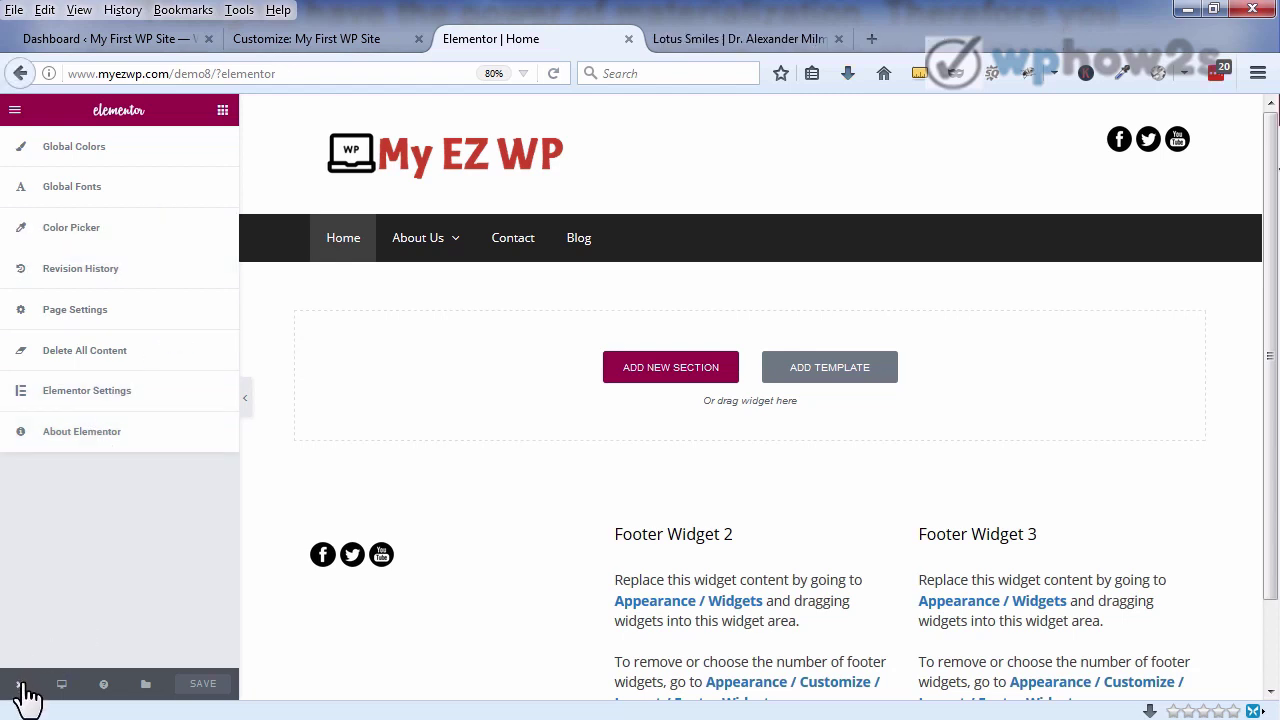
- View the live Home page outside the editor, then return to editing it in Elementor
{"action": "left_click", "coordinate": [20, 692]}
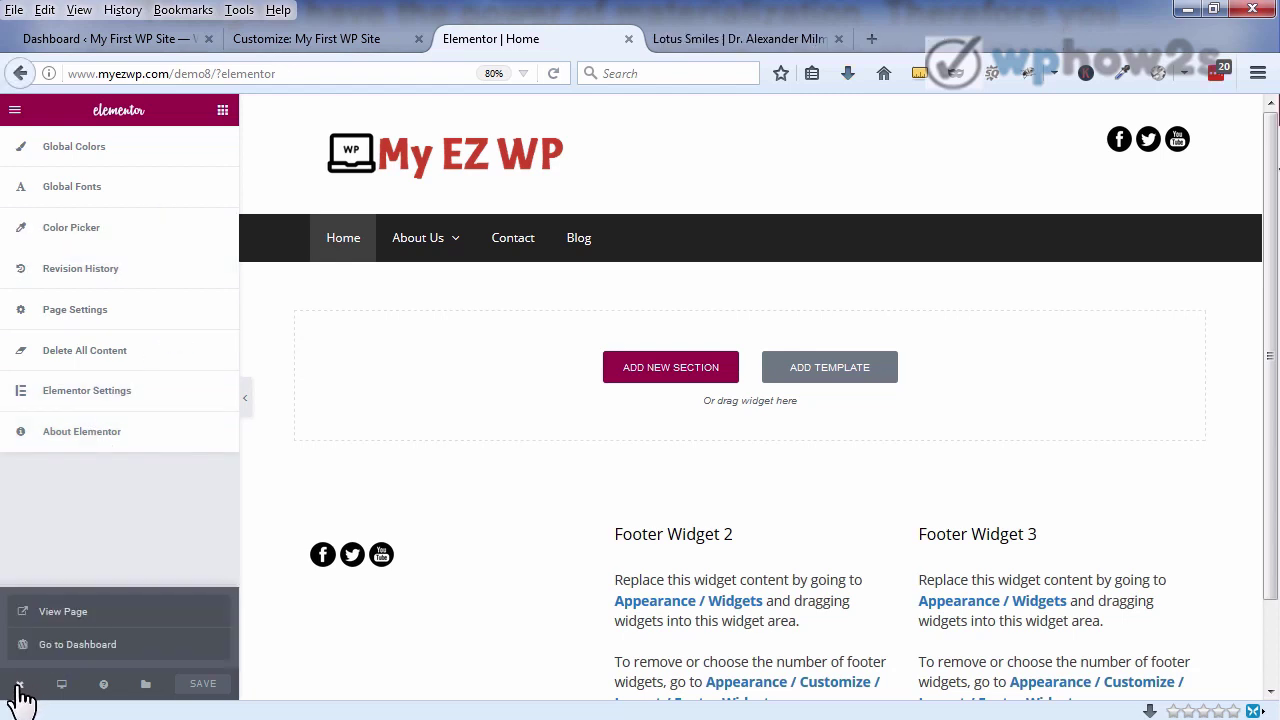
{"action": "left_click", "coordinate": [74, 618]}
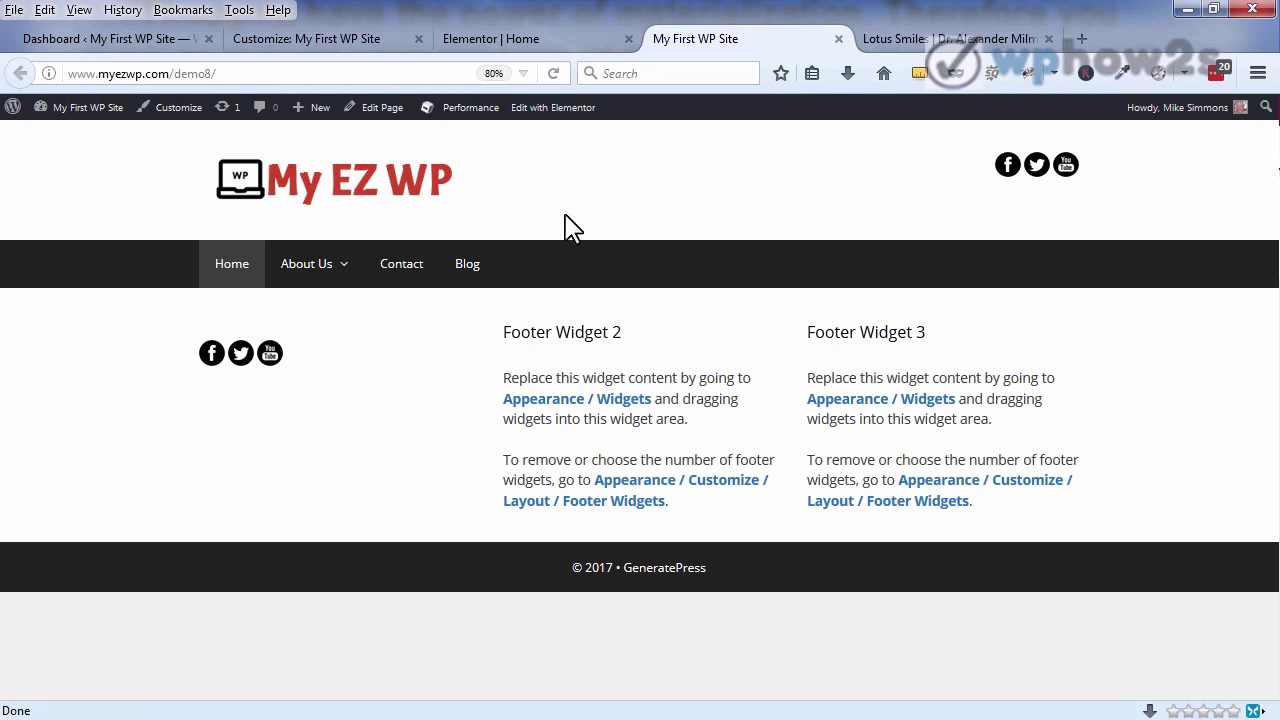
{"action": "left_click", "coordinate": [552, 43]}
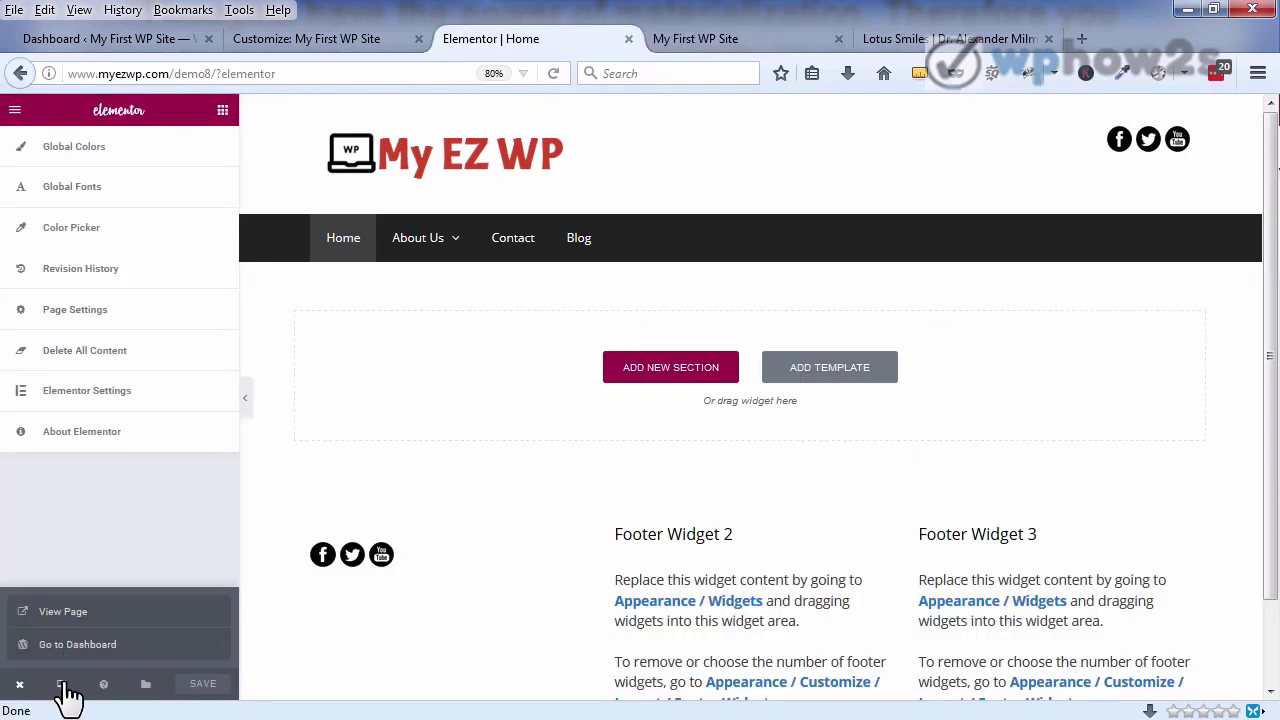
- Preview the Home page in Tablet (768px) and Mobile (360px) modes and look over the editor's help options
{"action": "mouse_move", "coordinate": [66, 692]}
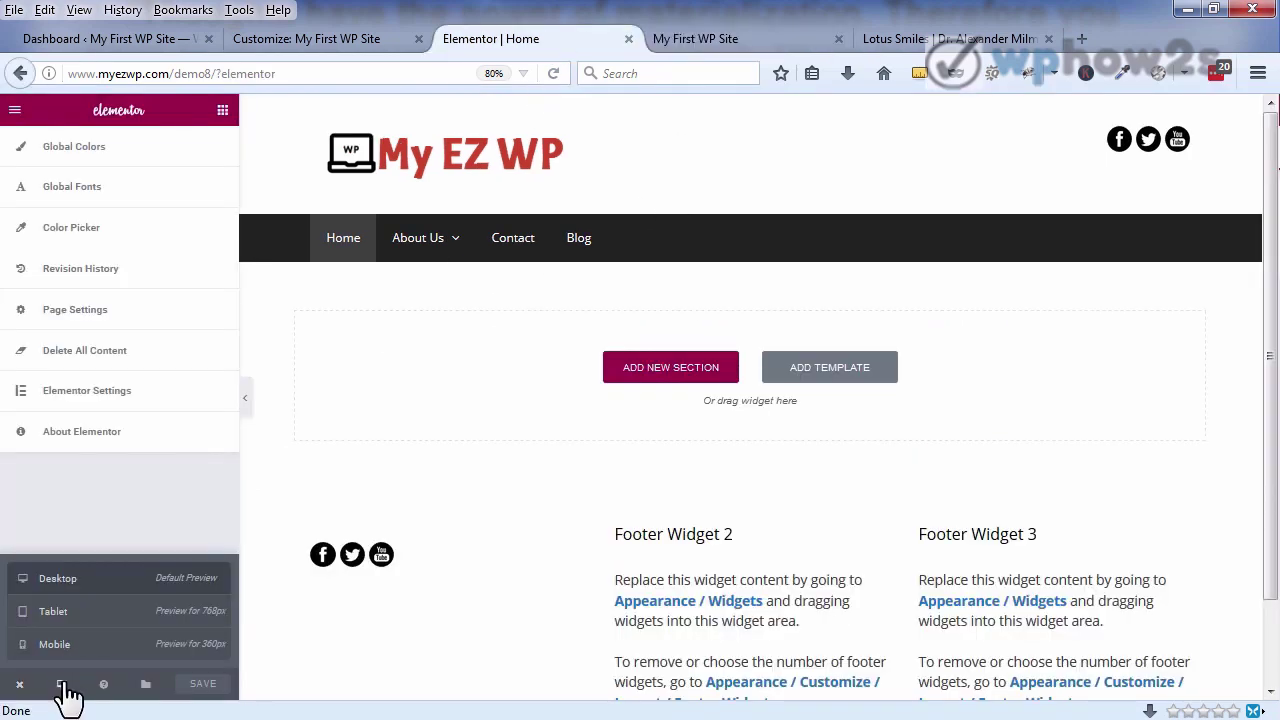
{"action": "left_click", "coordinate": [113, 625]}
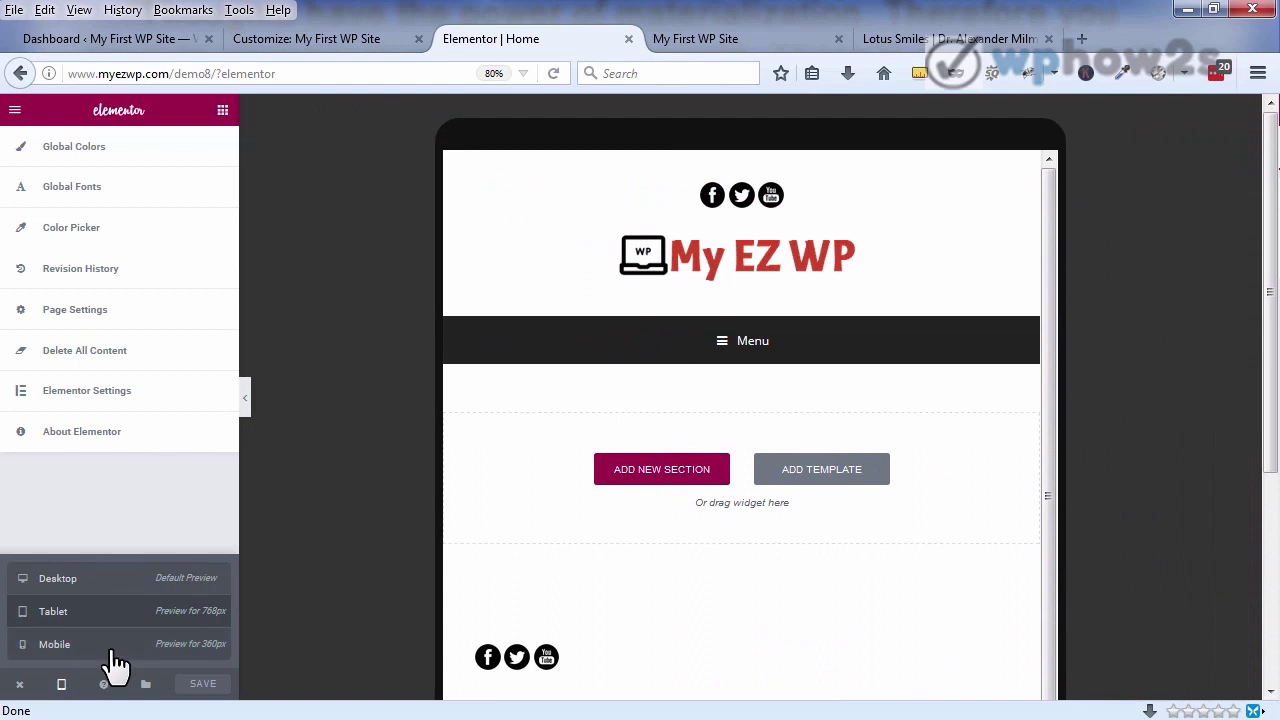
{"action": "left_click", "coordinate": [113, 648]}
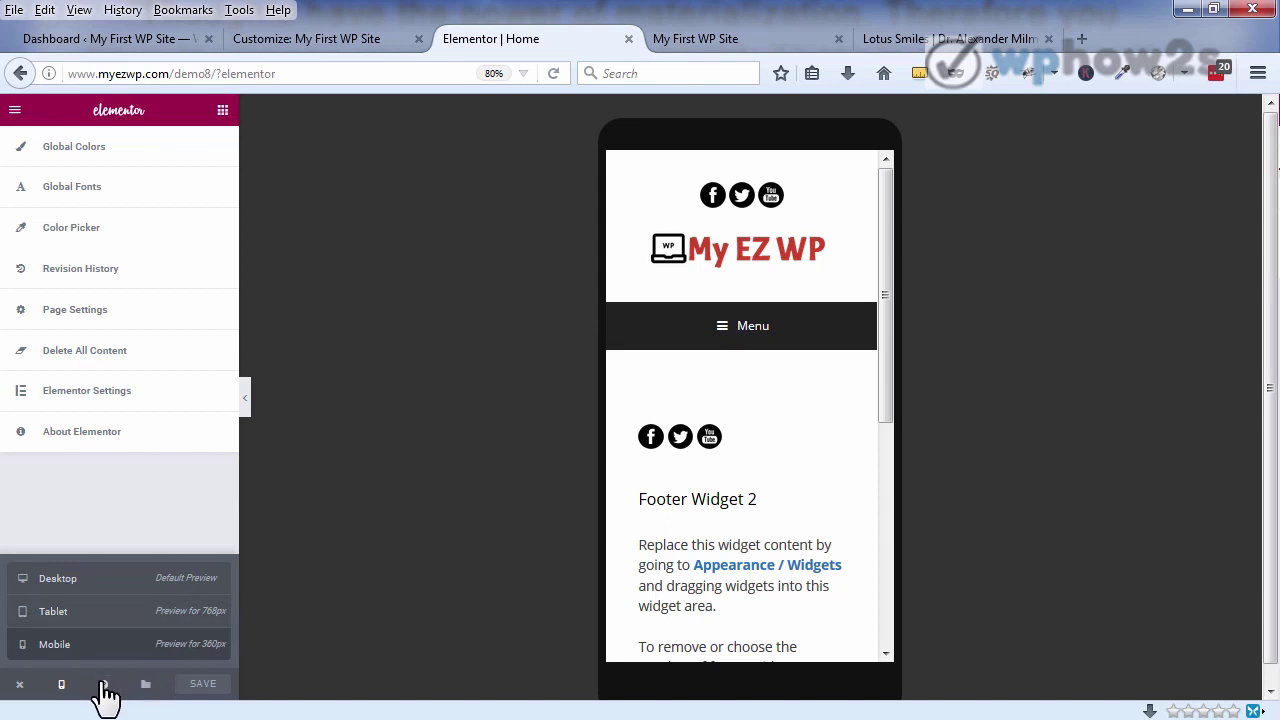
{"action": "mouse_move", "coordinate": [104, 690]}
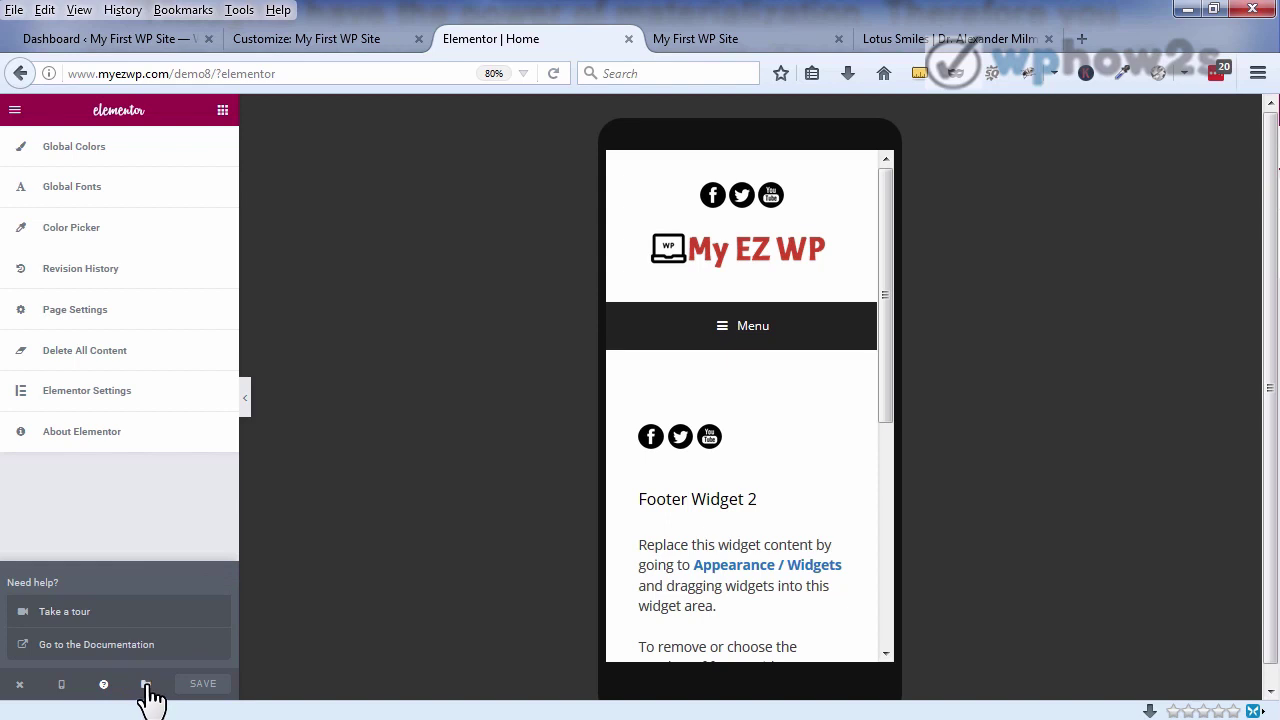
{"action": "mouse_move", "coordinate": [147, 690]}
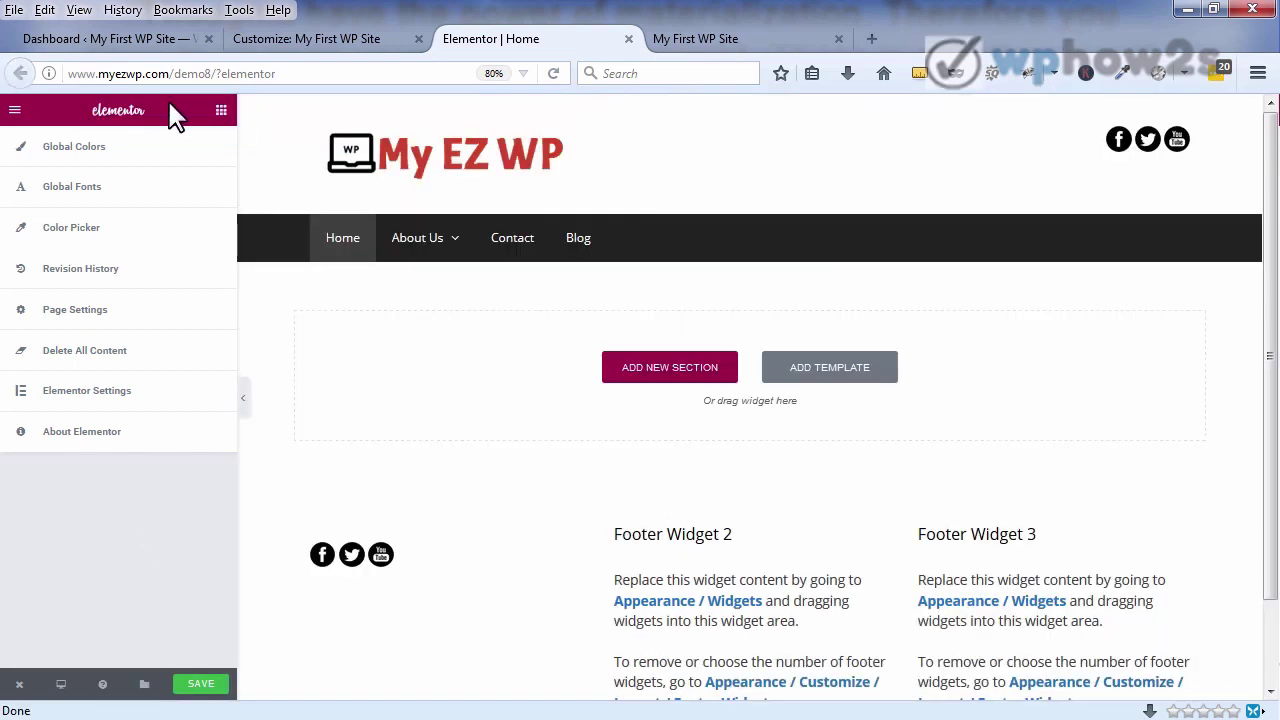
- Display the available widgets and browse the list down through the WordPress group and back to its start
{"action": "left_click", "coordinate": [221, 112]}
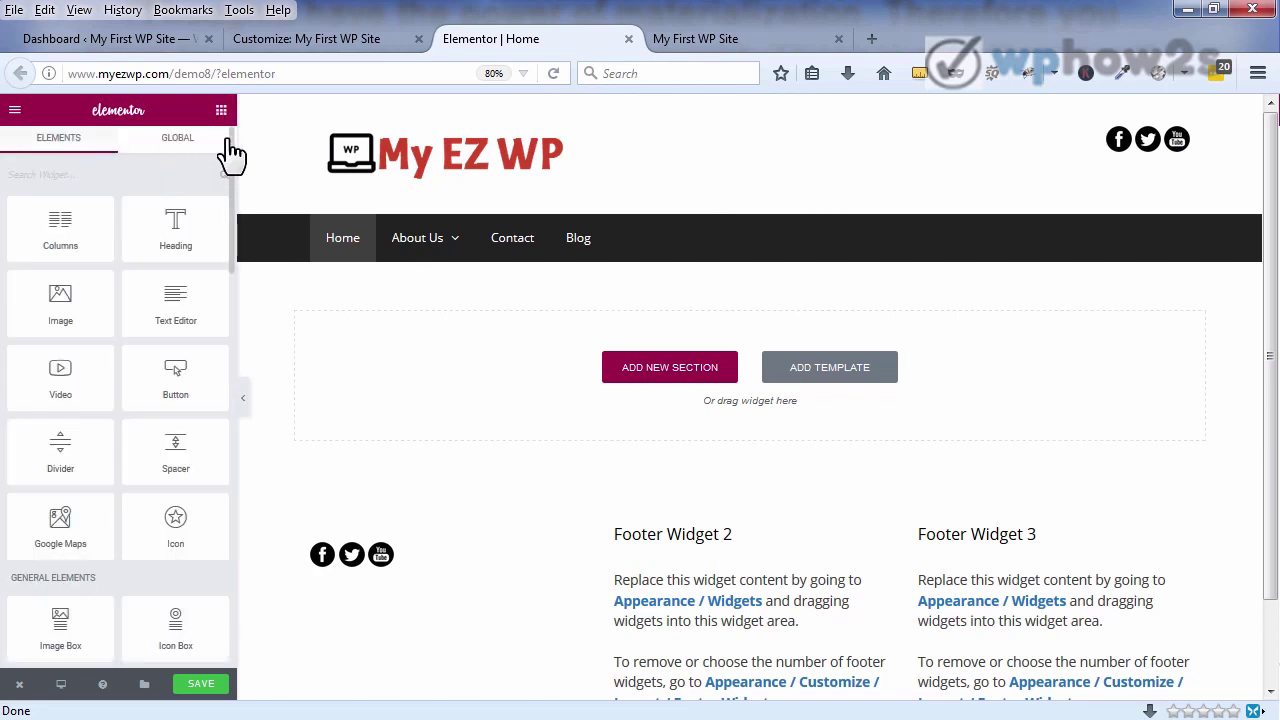
{"action": "scroll", "coordinate": [230, 150], "scroll_direction": "down", "scroll_amount": 1}
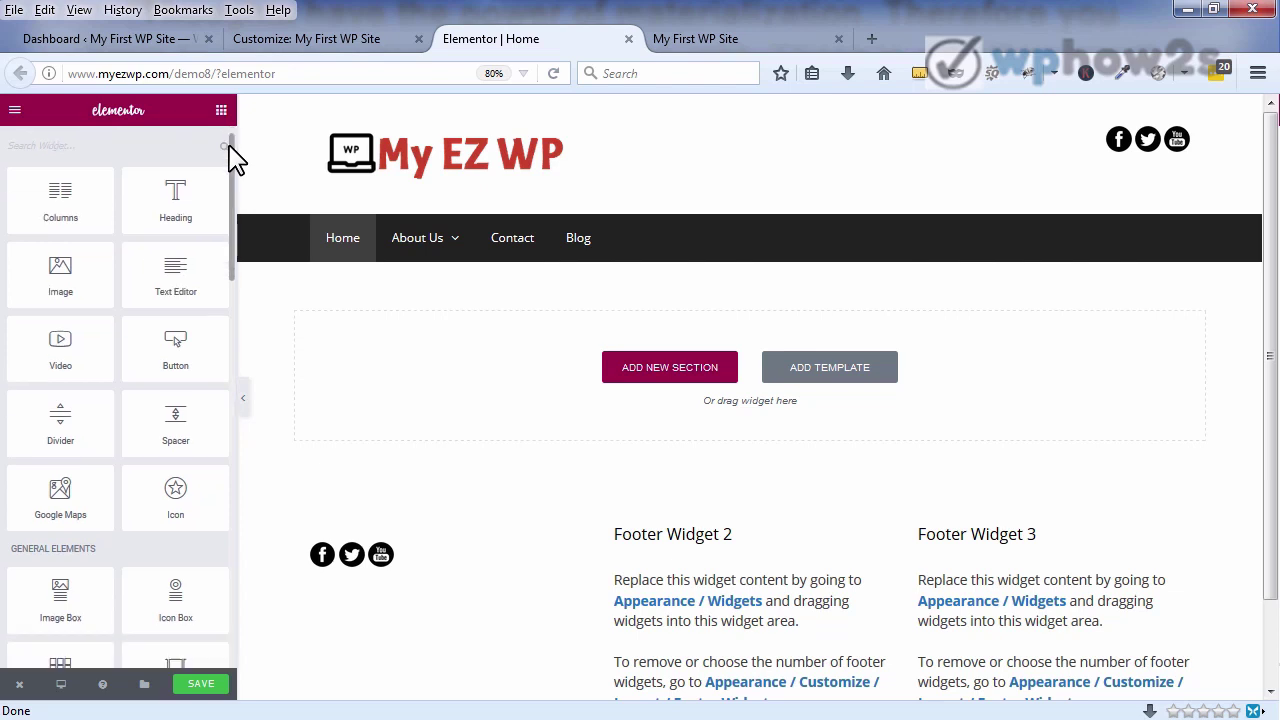
{"action": "scroll", "coordinate": [236, 150], "scroll_direction": "up", "scroll_amount": 1}
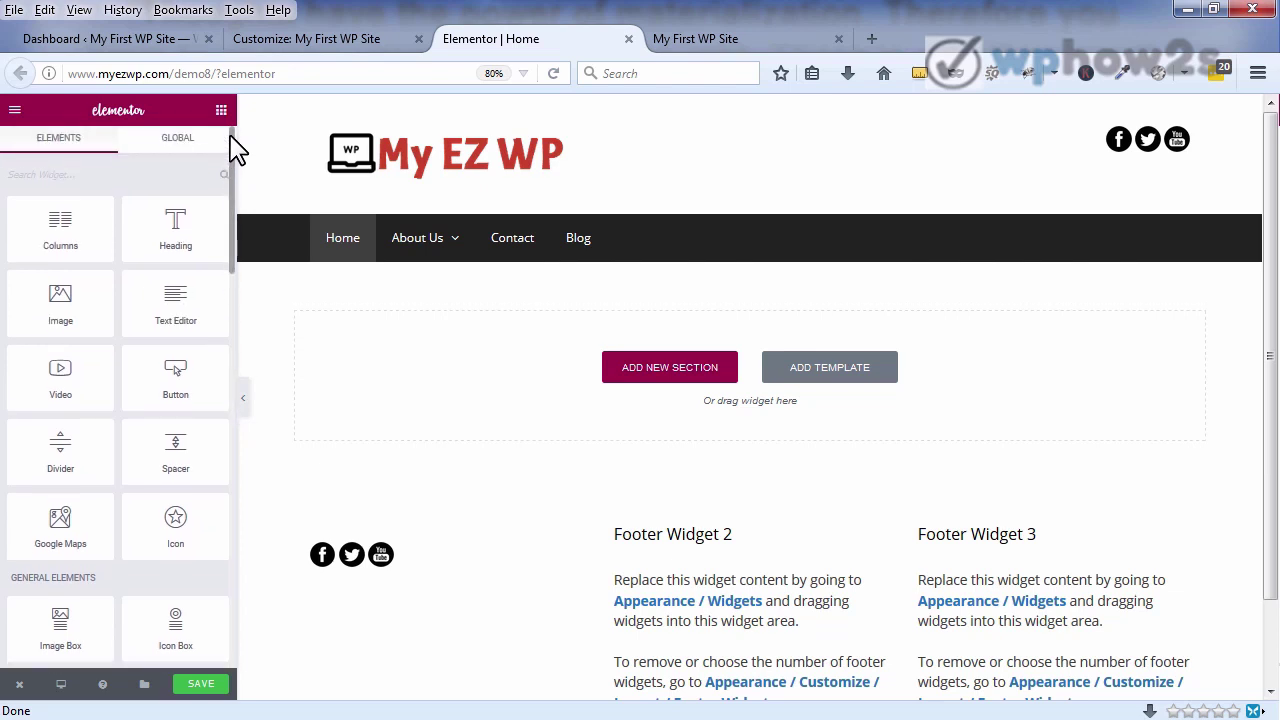
{"action": "left_click_drag", "start_coordinate": [230, 150], "coordinate": [230, 405]}
{"action": "scroll", "coordinate": [226, 407], "scroll_direction": "down", "scroll_amount": 3}
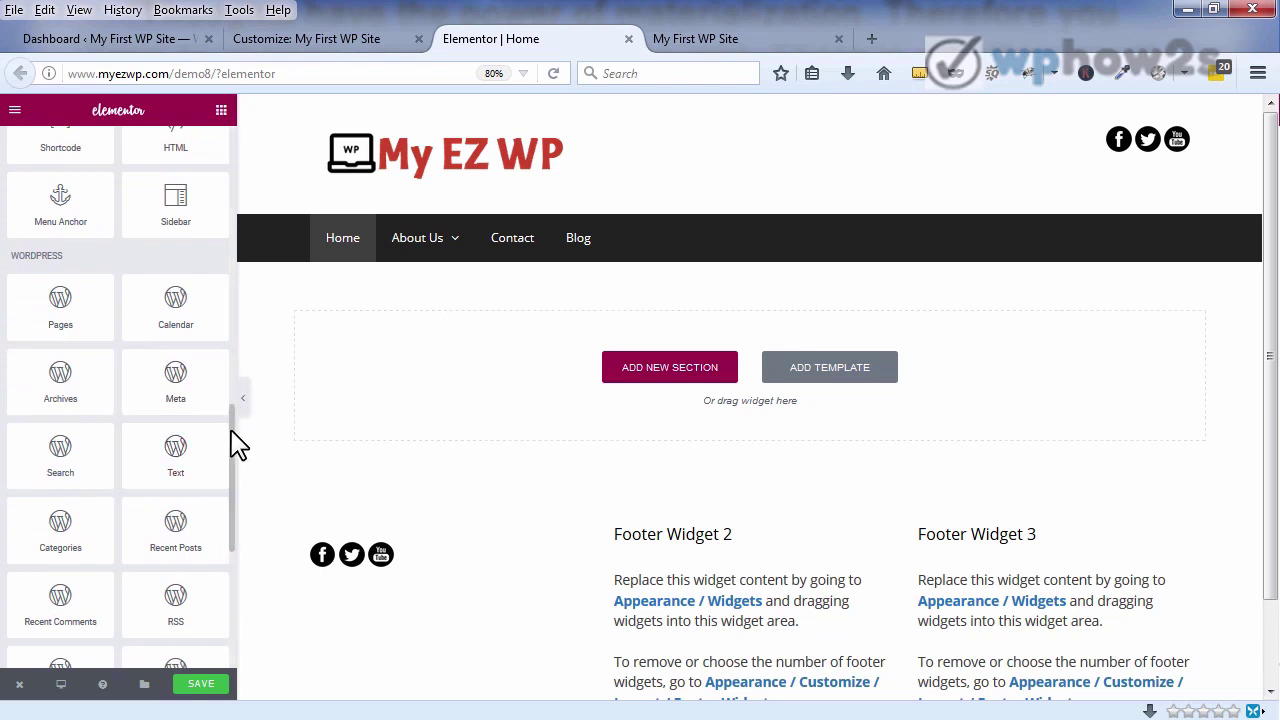
{"action": "left_click_drag", "start_coordinate": [233, 427], "coordinate": [240, 155]}
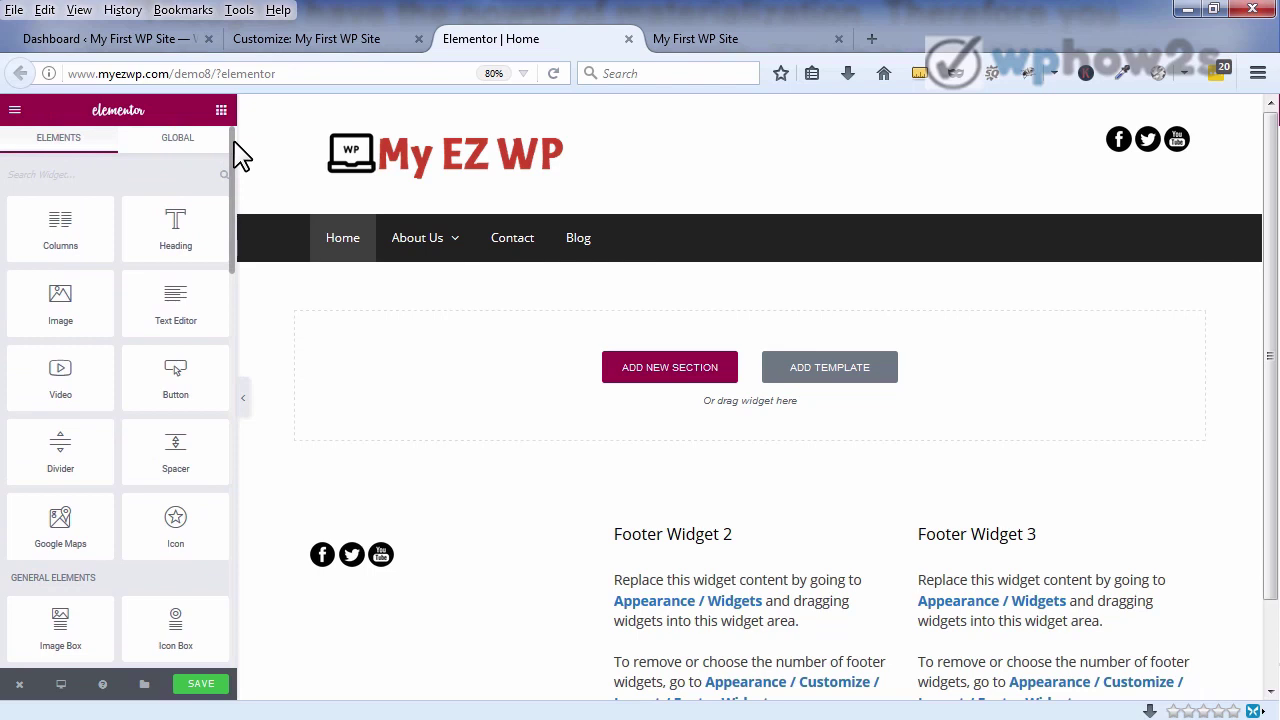